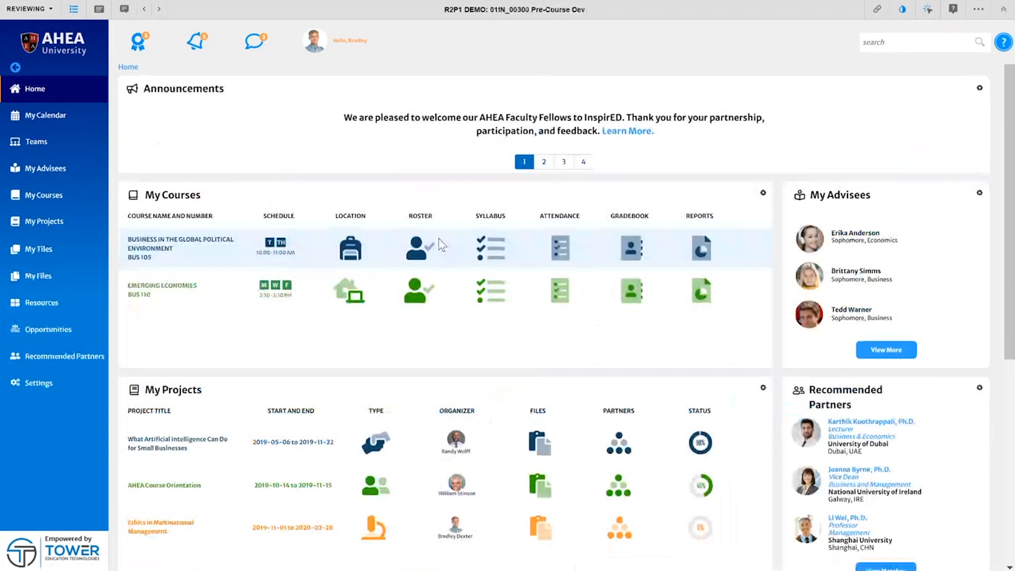
# Open the Ethics in Multinational Management project and review its course information, task overview and discussion
pyautogui.scroll(-3, 202, 470)
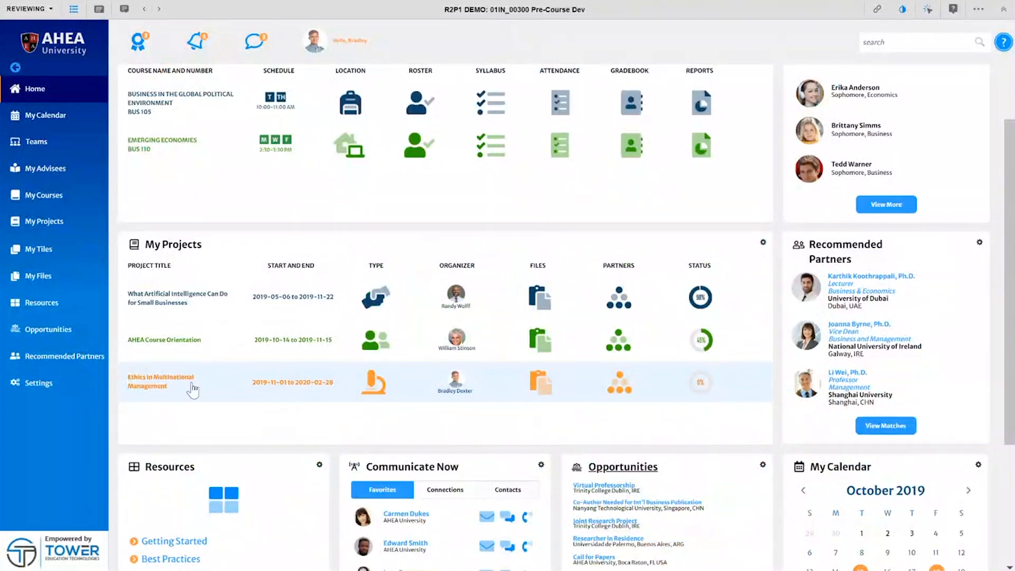
pyautogui.click(165, 389)
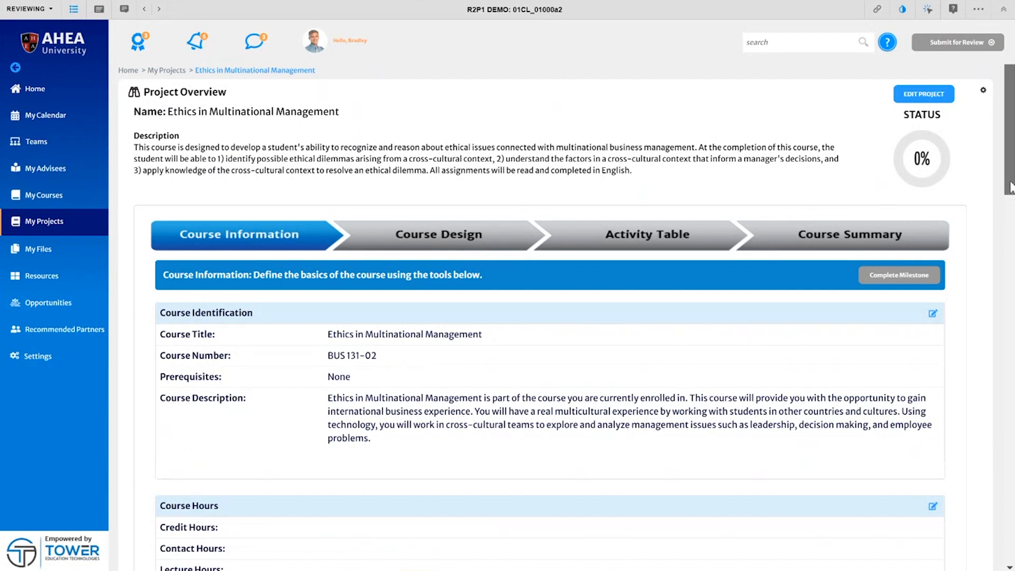
pyautogui.moveTo(1011, 186); pyautogui.dragTo(1011, 530)
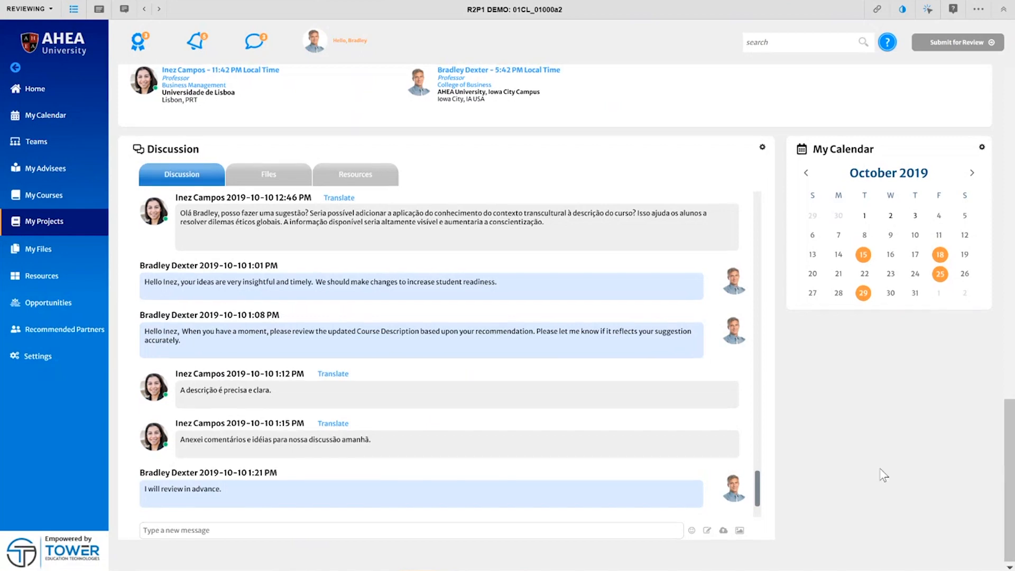
pyautogui.scroll(15, 883, 474)
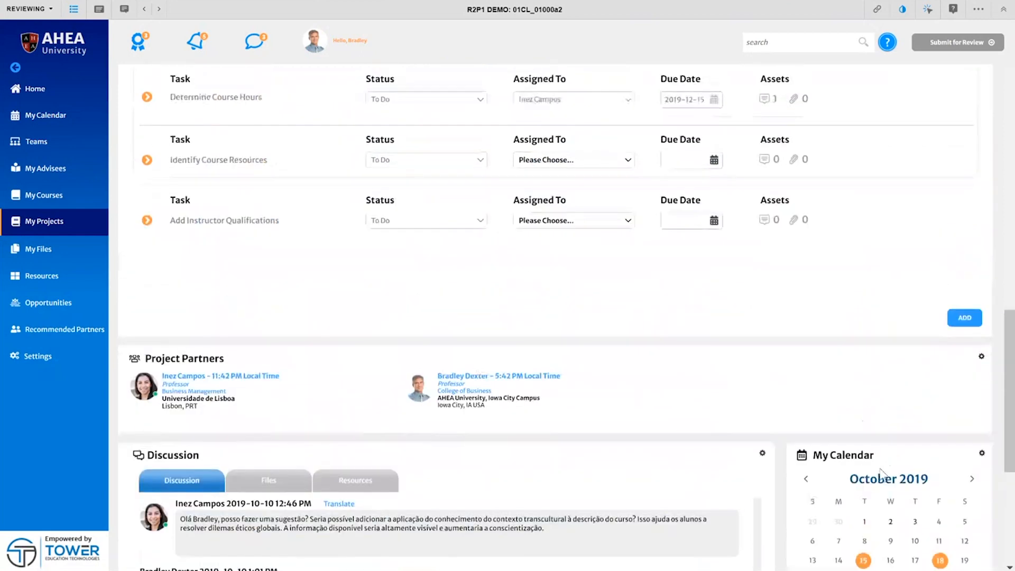
pyautogui.scroll(-1, 883, 474)
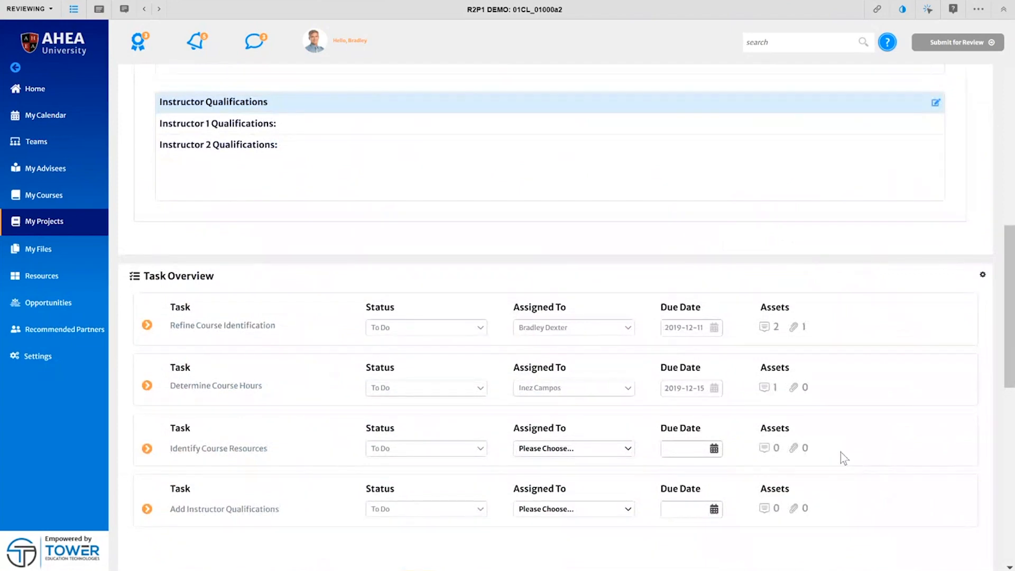
pyautogui.scroll(8, 841, 452)
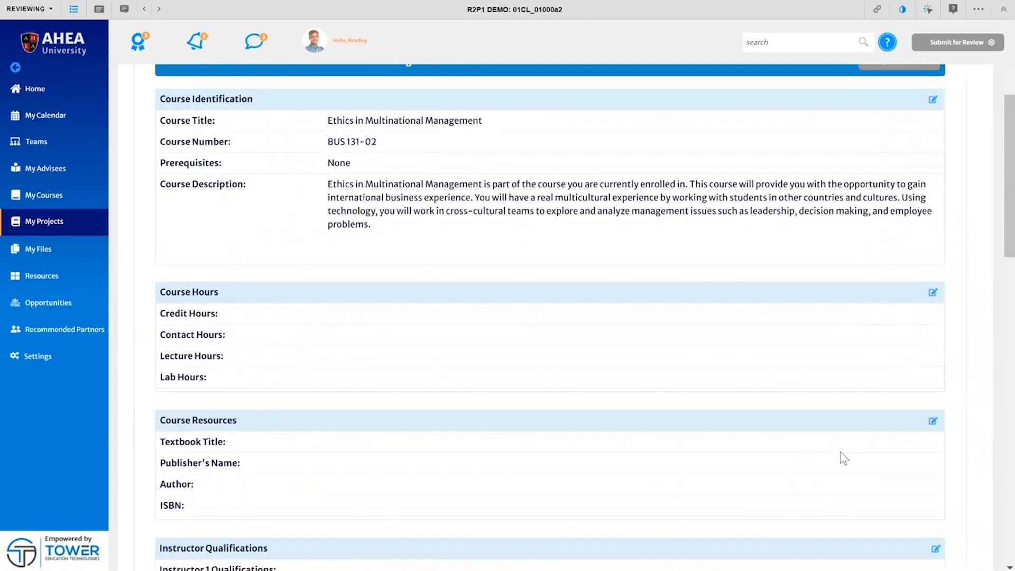
pyautogui.scroll(4, 841, 452)
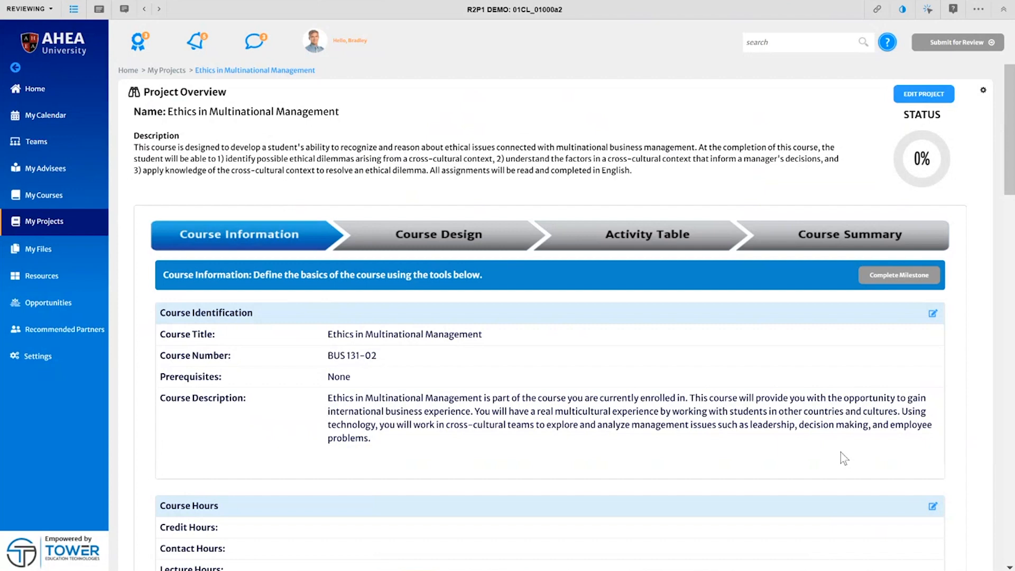
# Open the project's details for editing, review the name, description, discipline and dates, save them and return to the project overview
pyautogui.click(930, 100)
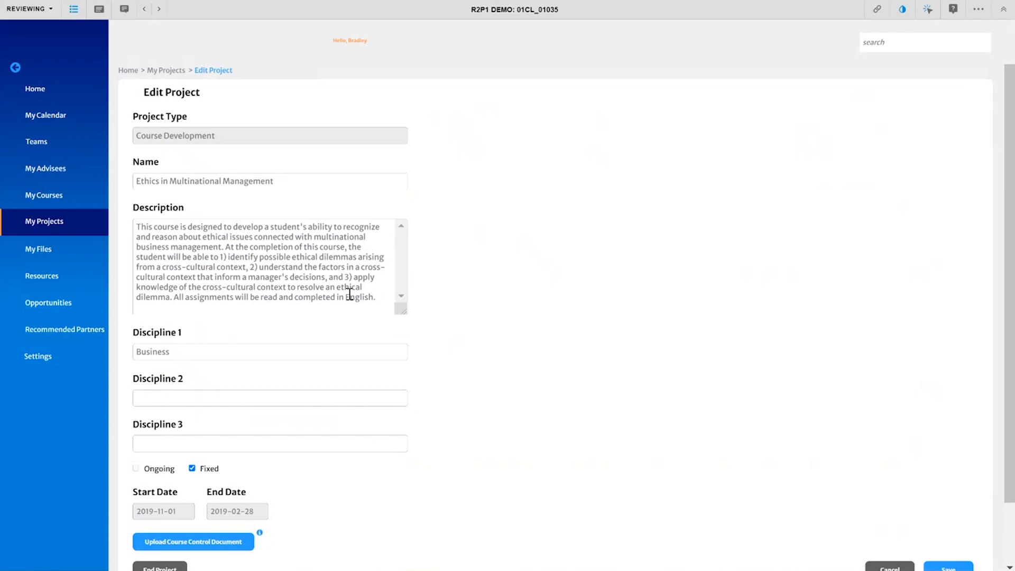
pyautogui.click(263, 179)
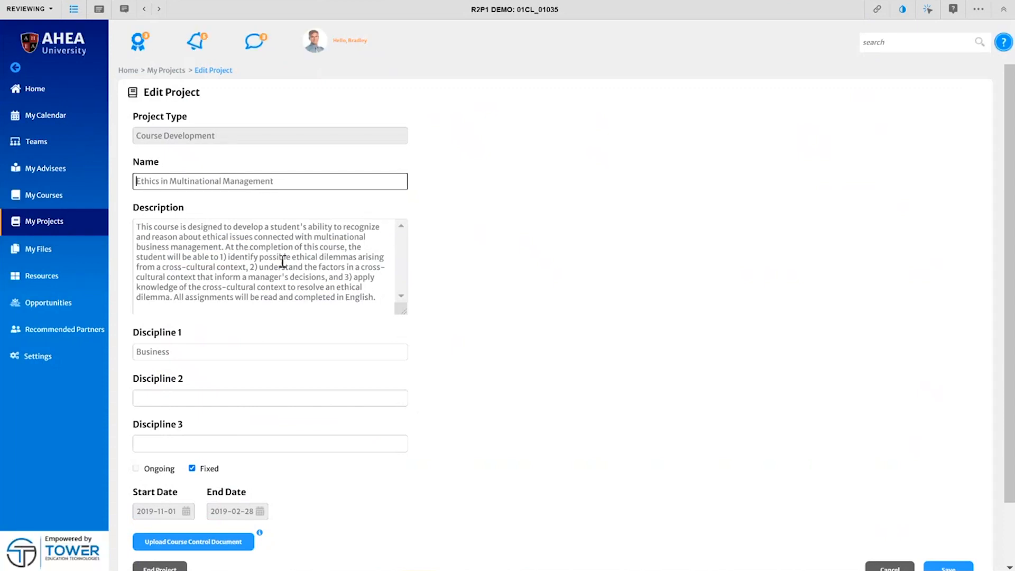
pyautogui.scroll(-1, 351, 331)
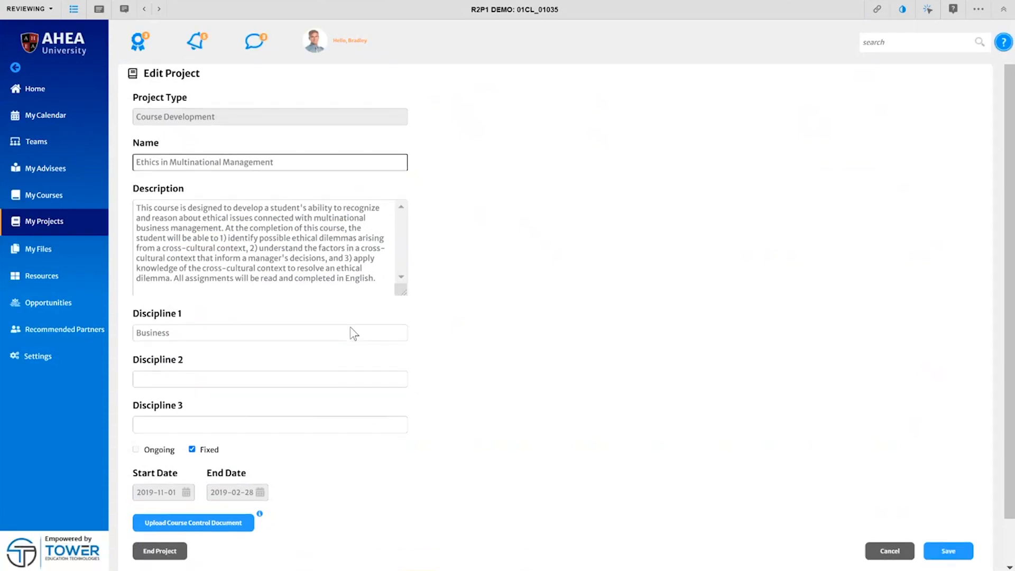
pyautogui.scroll(-1, 347, 331)
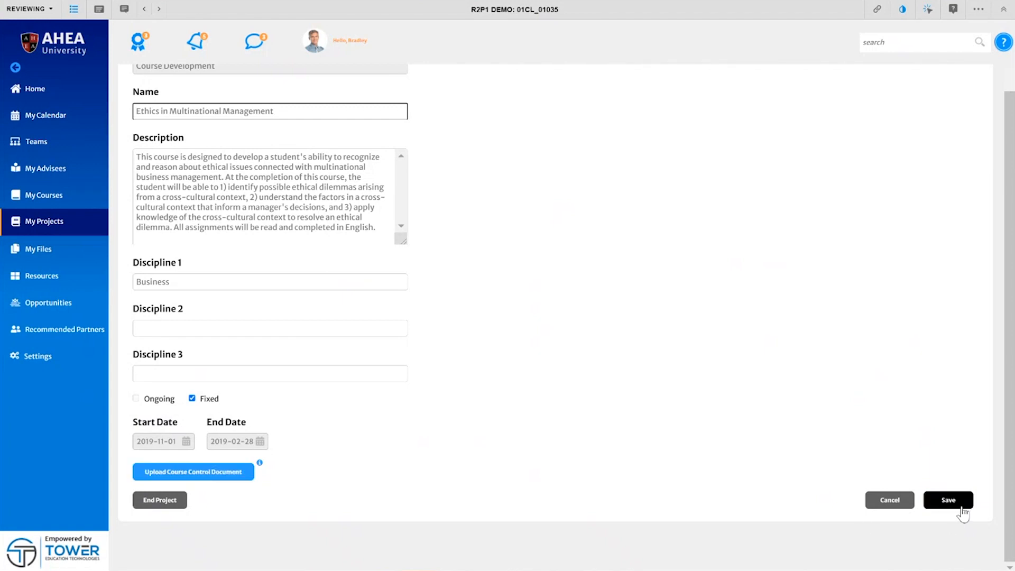
pyautogui.scroll(1, 958, 484)
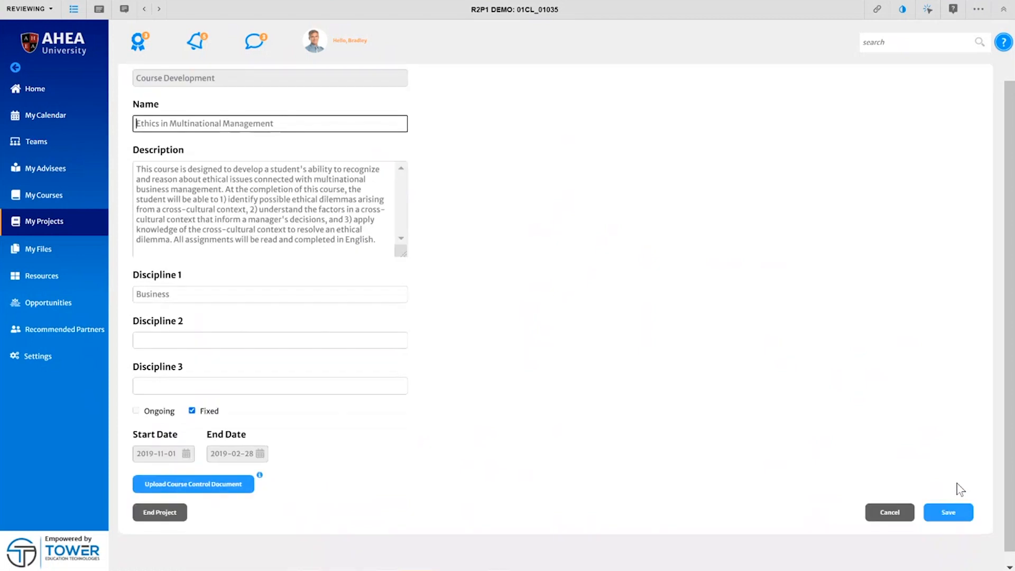
pyautogui.scroll(-1, 958, 495)
pyautogui.click(956, 500)
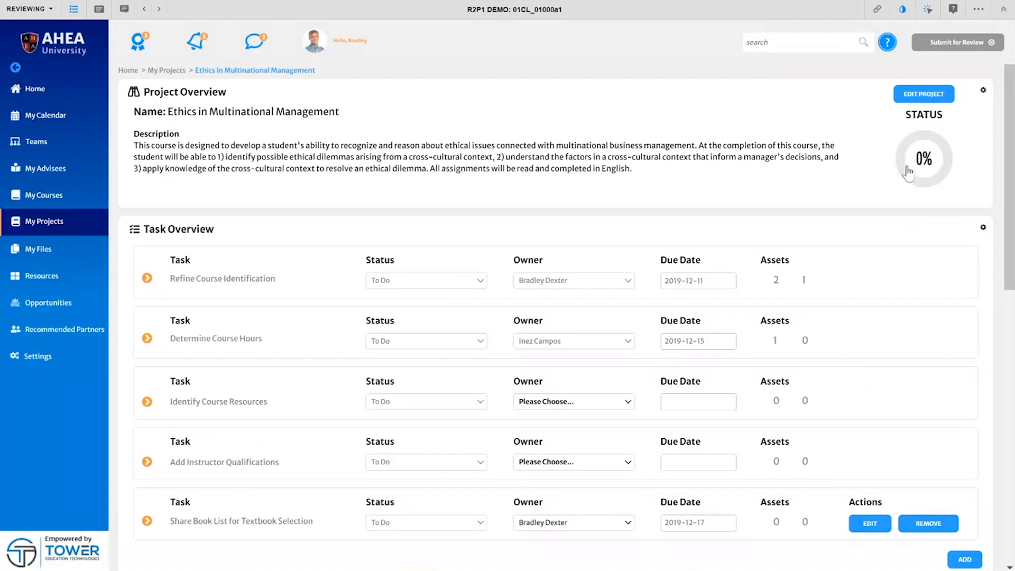
pyautogui.click(607, 307)
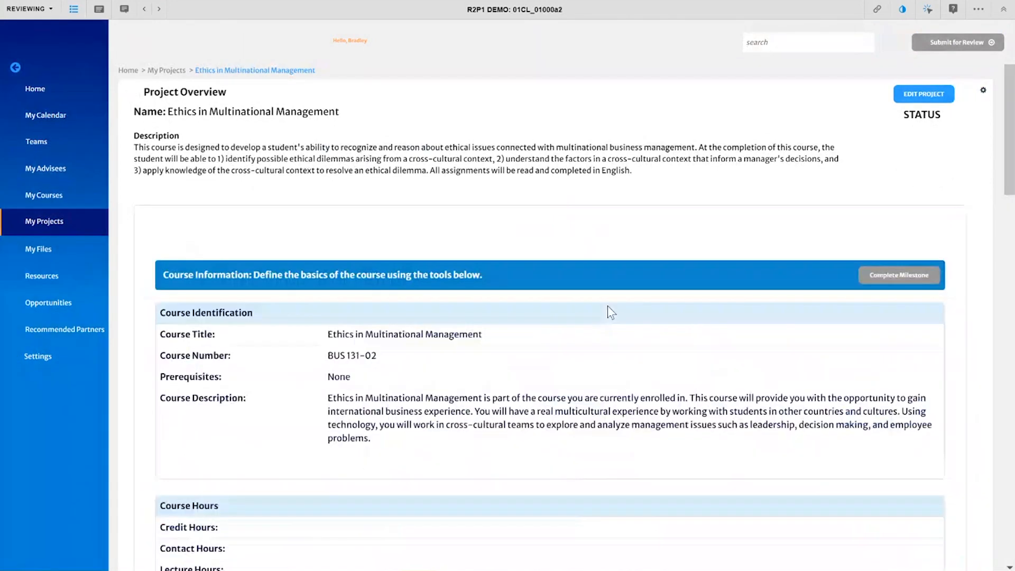
# Save the Course Hours with 3 credits, 14 weeks, and weekly hours of 3 contact, 3 lecture, 3 lab and 6 independent study
pyautogui.scroll(-1, 787, 341)
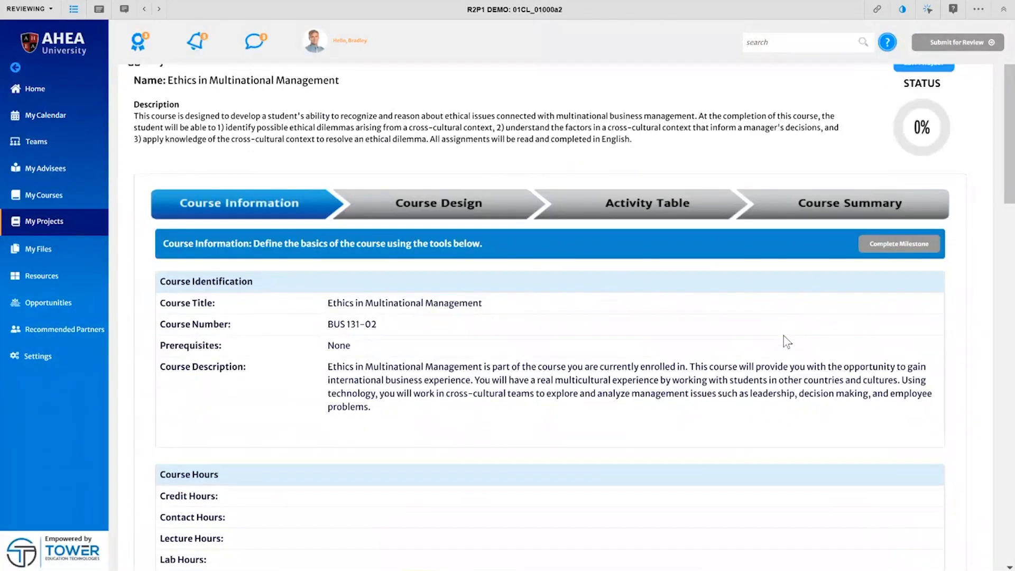
pyautogui.scroll(-2, 788, 342)
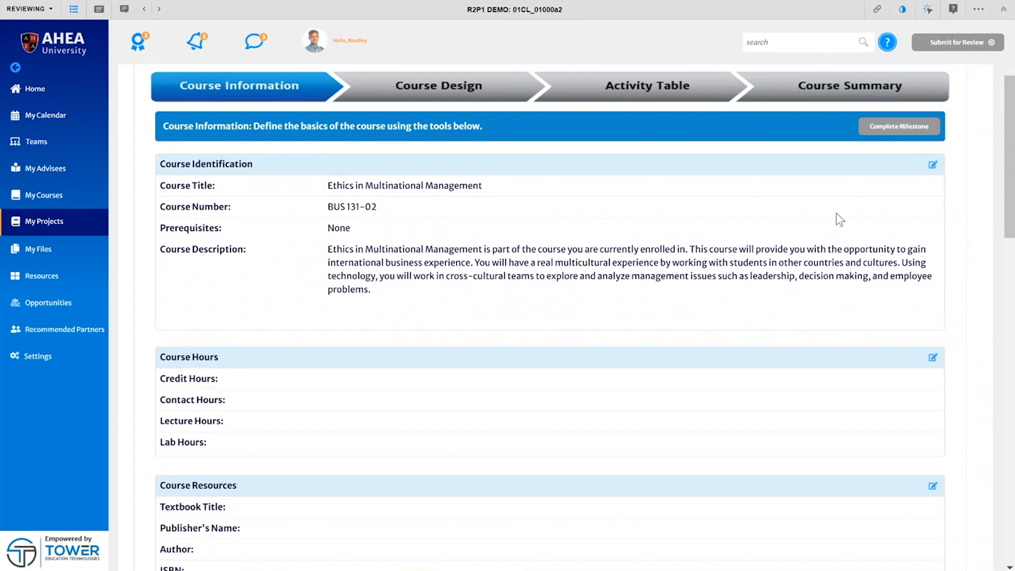
pyautogui.scroll(-2, 837, 213)
pyautogui.click(933, 285)
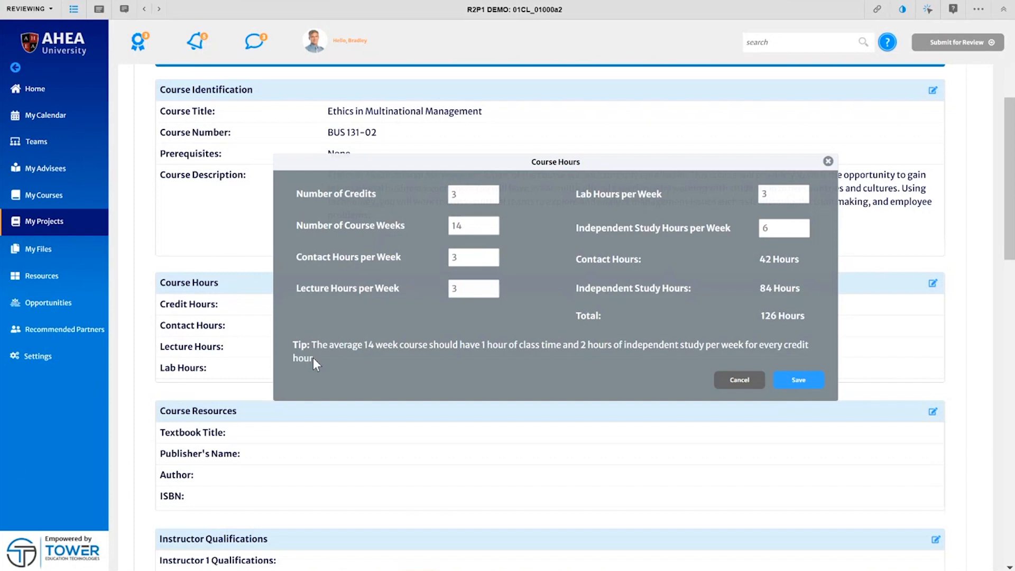
pyautogui.click(790, 381)
# Set the Refine Course Identification task's status to In Progress and assign it to the AHEA University professor
pyautogui.scroll(-3, 950, 424)
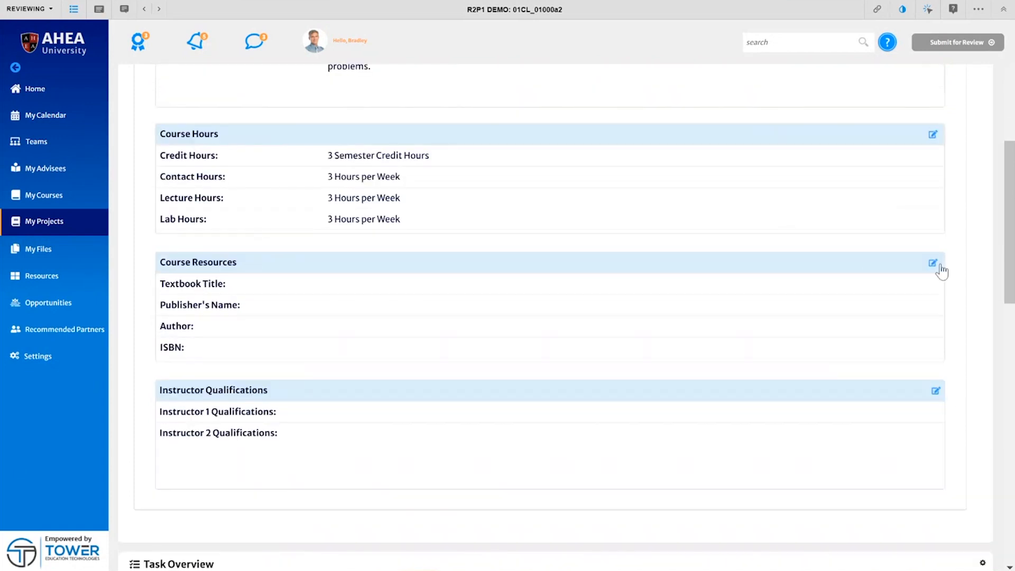
pyautogui.scroll(-1, 636, 271)
pyautogui.scroll(-7, 636, 271)
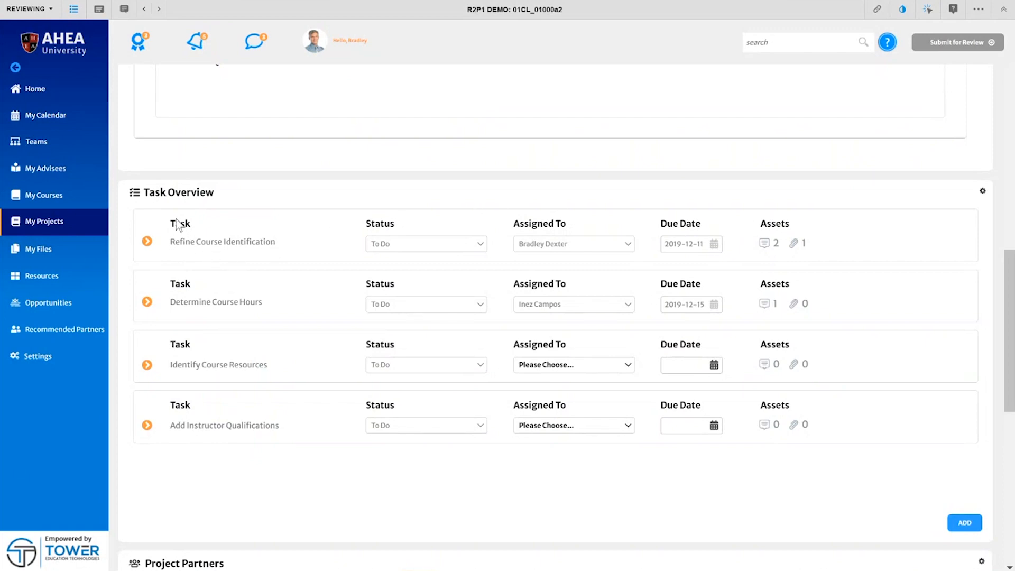
pyautogui.scroll(7, 186, 262)
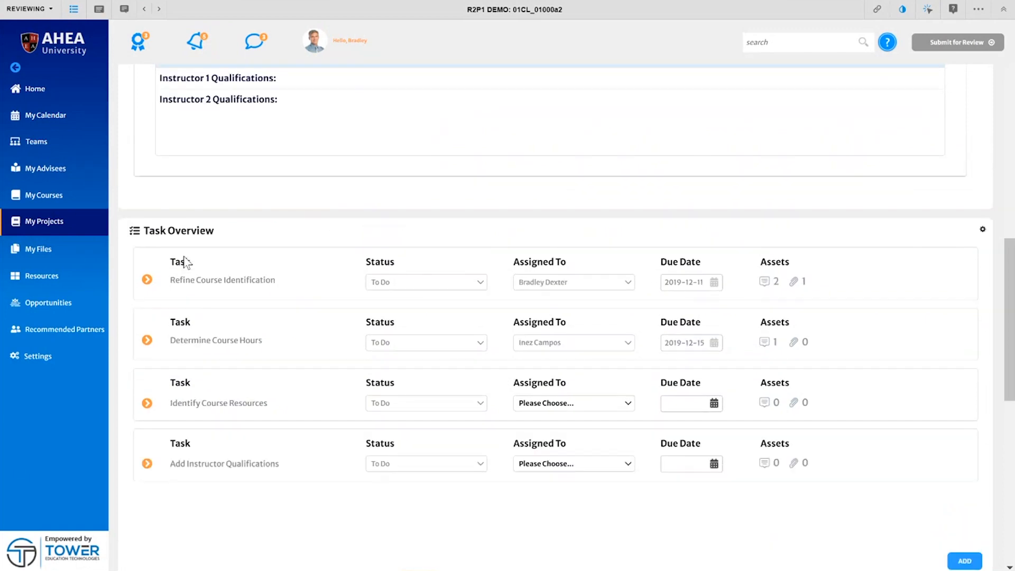
pyautogui.scroll(4, 186, 261)
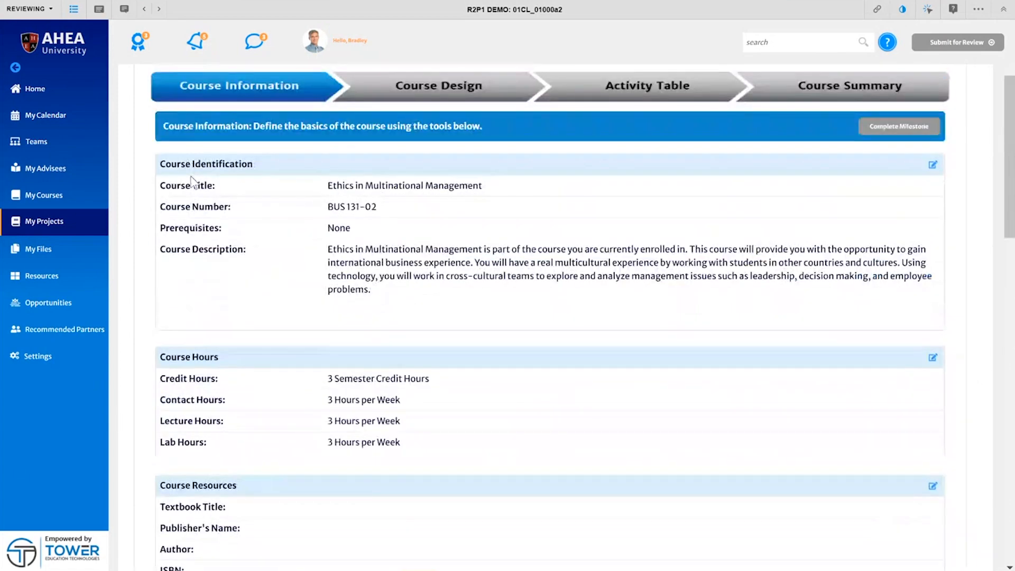
pyautogui.scroll(-9, 209, 377)
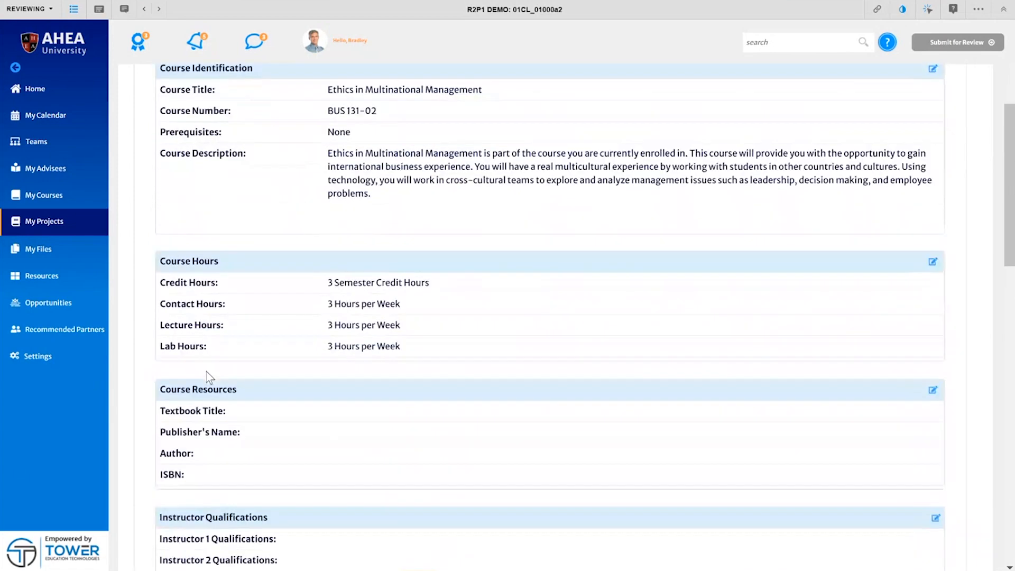
pyautogui.scroll(-3, 206, 370)
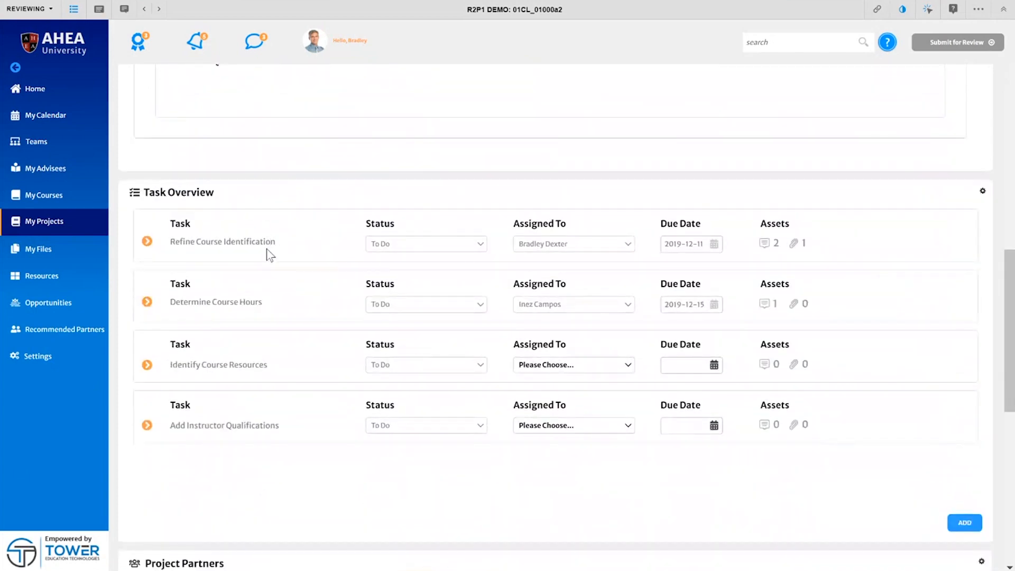
pyautogui.click(479, 246)
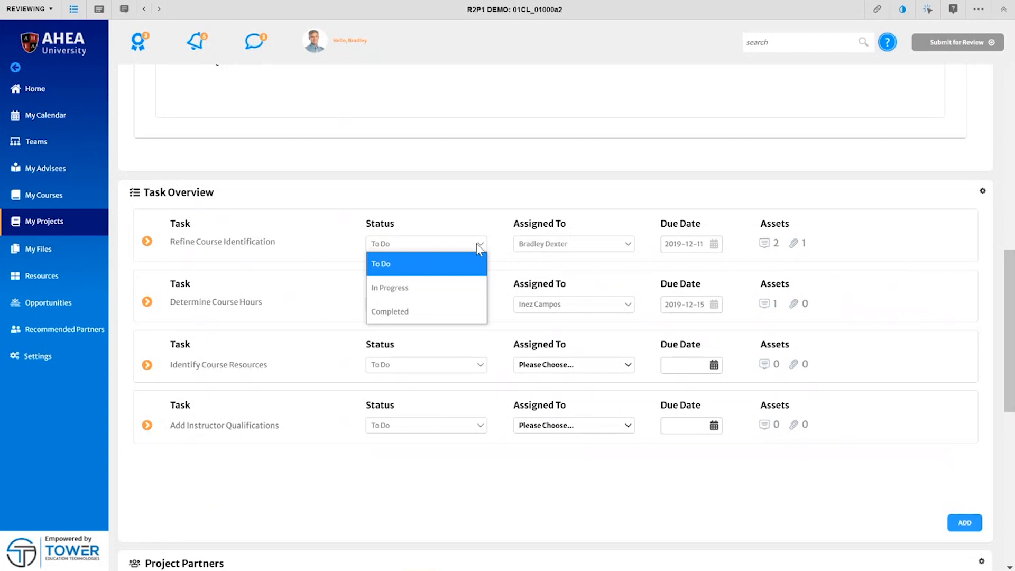
pyautogui.click(475, 296)
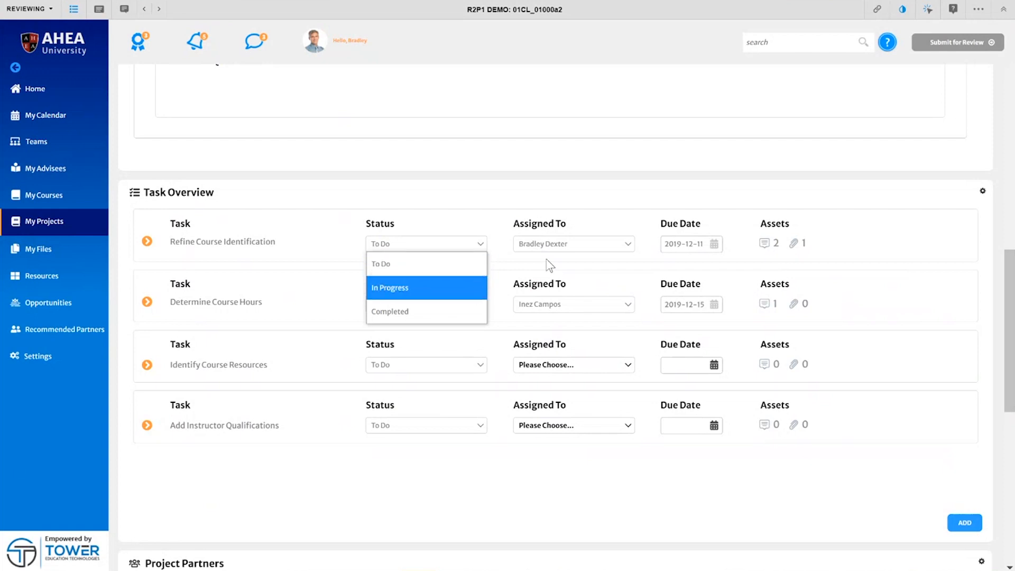
pyautogui.click(635, 253)
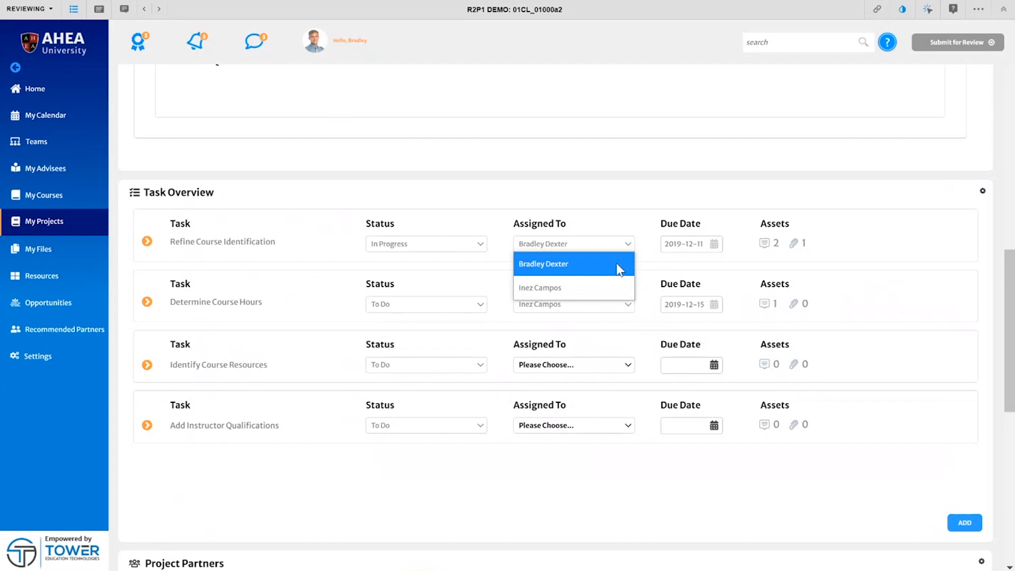
pyautogui.click(619, 269)
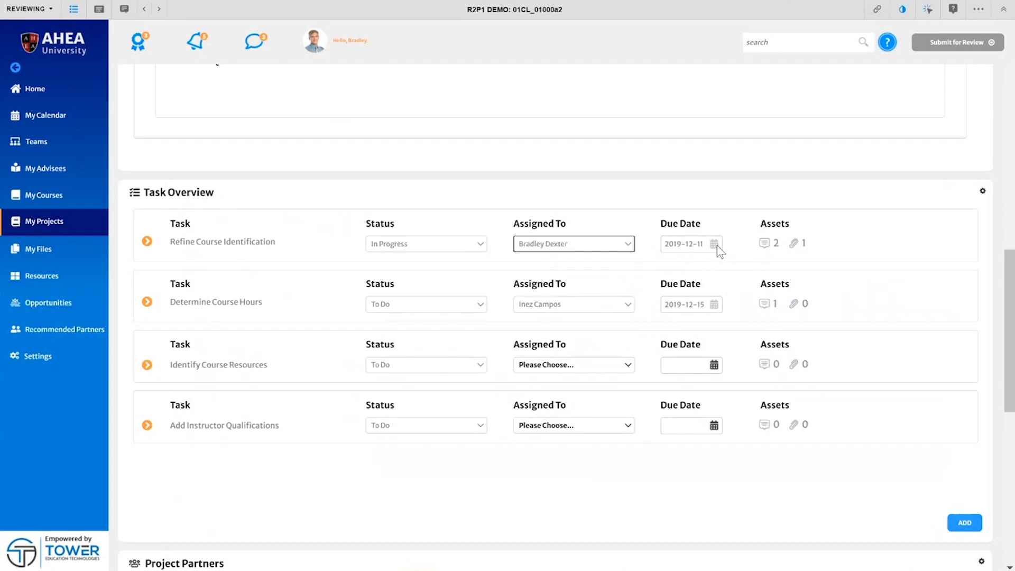
# Add the task "Share Book List for Textbook Selection", assigned to the AHEA University professor and due 2019-12-17
pyautogui.scroll(-4, 718, 247)
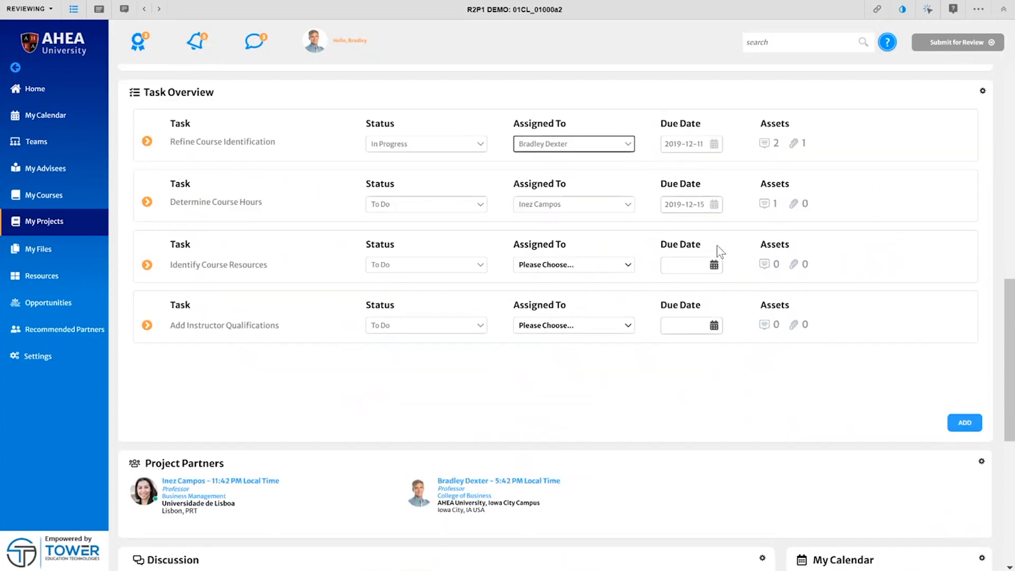
pyautogui.scroll(-1, 717, 246)
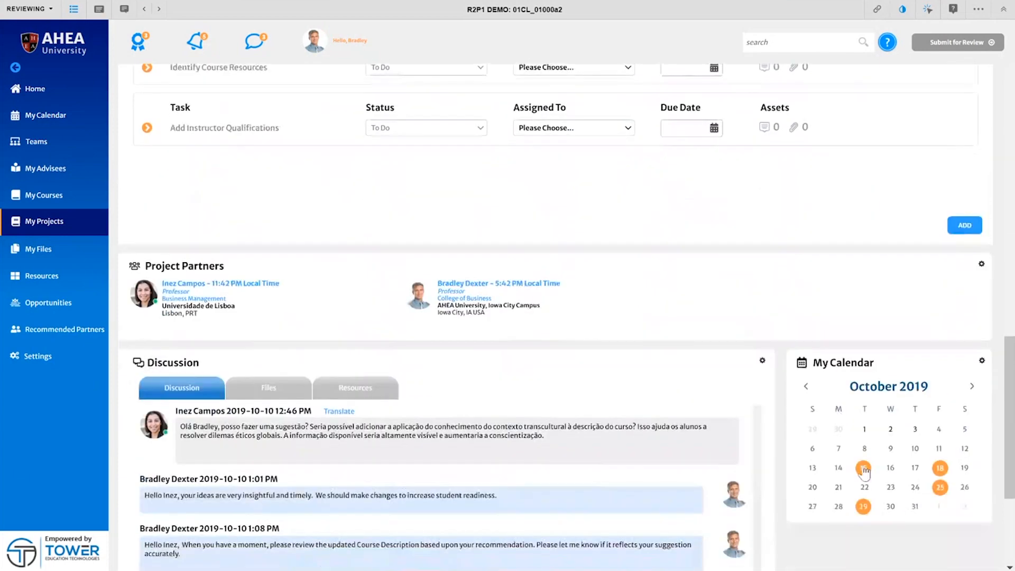
pyautogui.scroll(7, 864, 470)
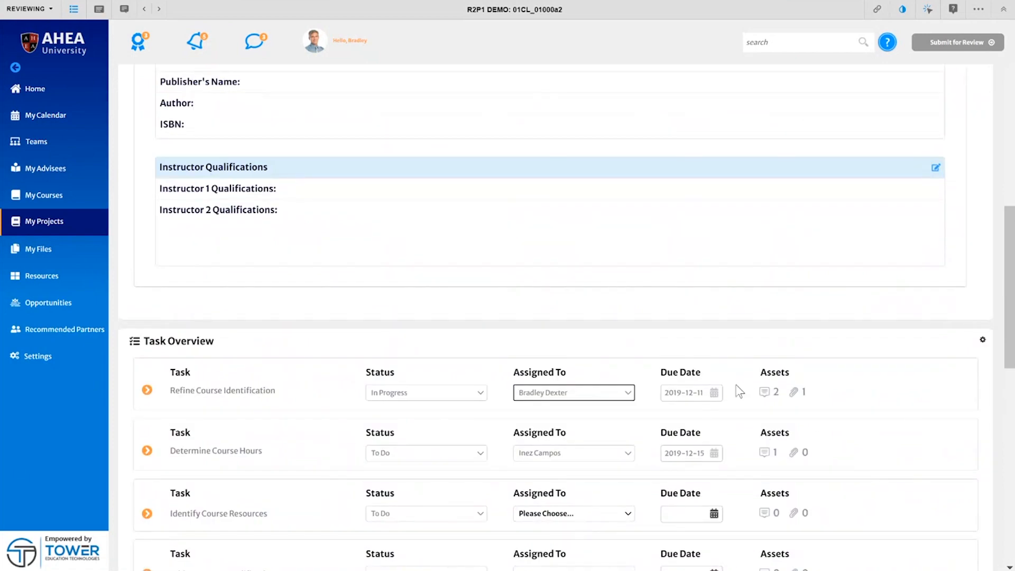
pyautogui.scroll(-5, 739, 391)
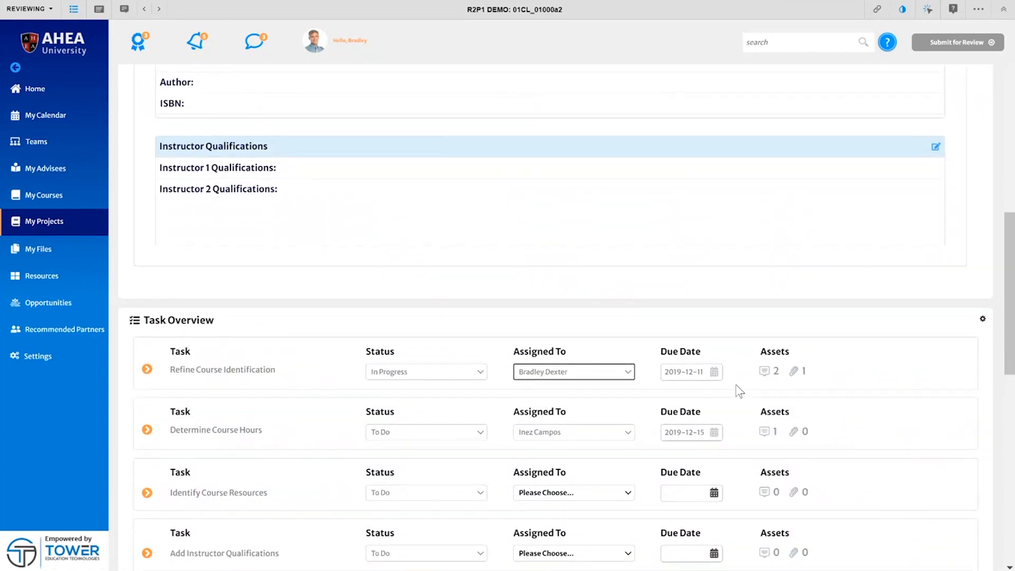
pyautogui.scroll(3, 739, 392)
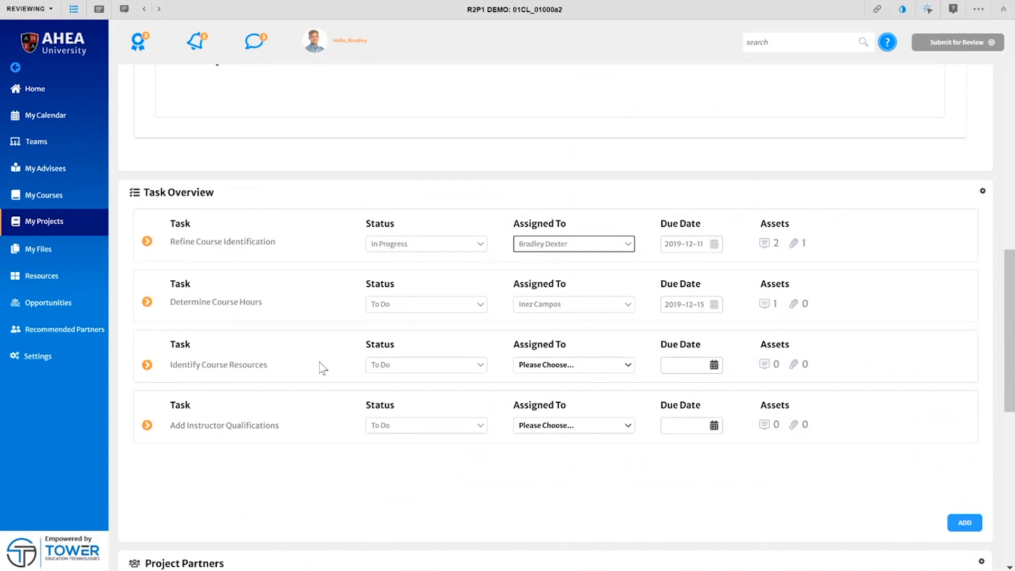
pyautogui.click(965, 523)
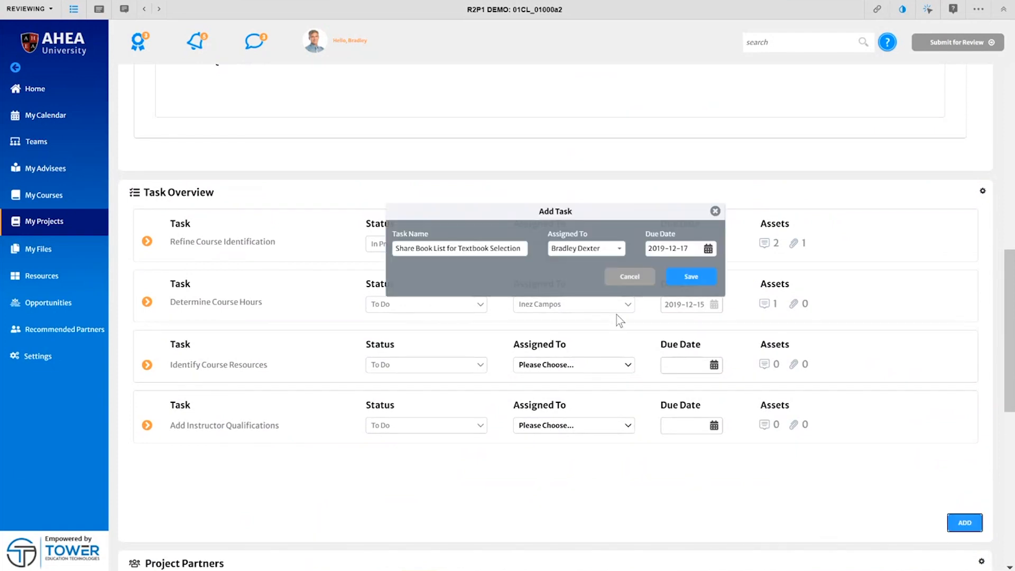
pyautogui.click(692, 276)
pyautogui.scroll(-1, 490, 332)
pyautogui.scroll(-3, 490, 333)
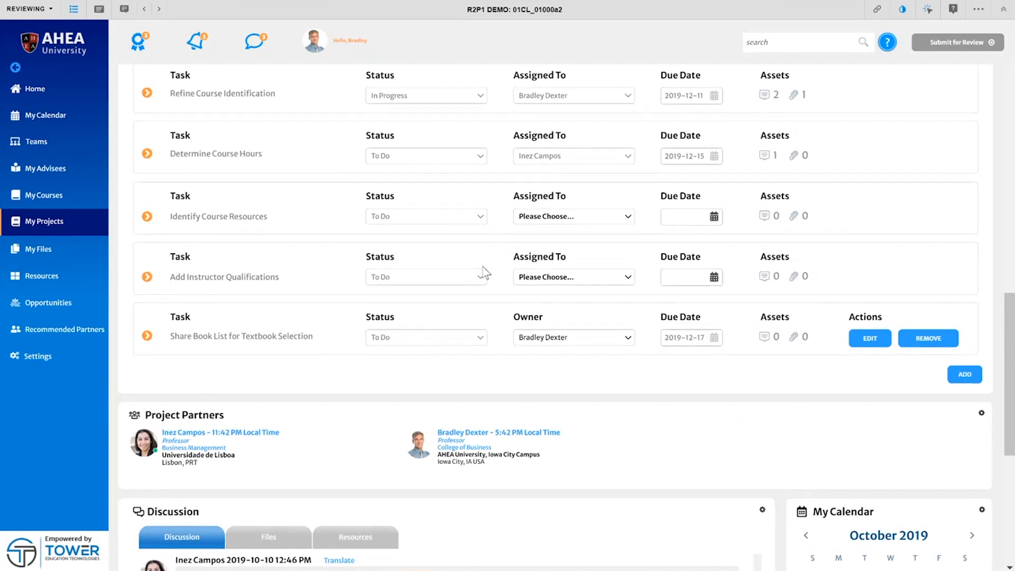
pyautogui.scroll(8, 487, 273)
pyautogui.scroll(4, 486, 273)
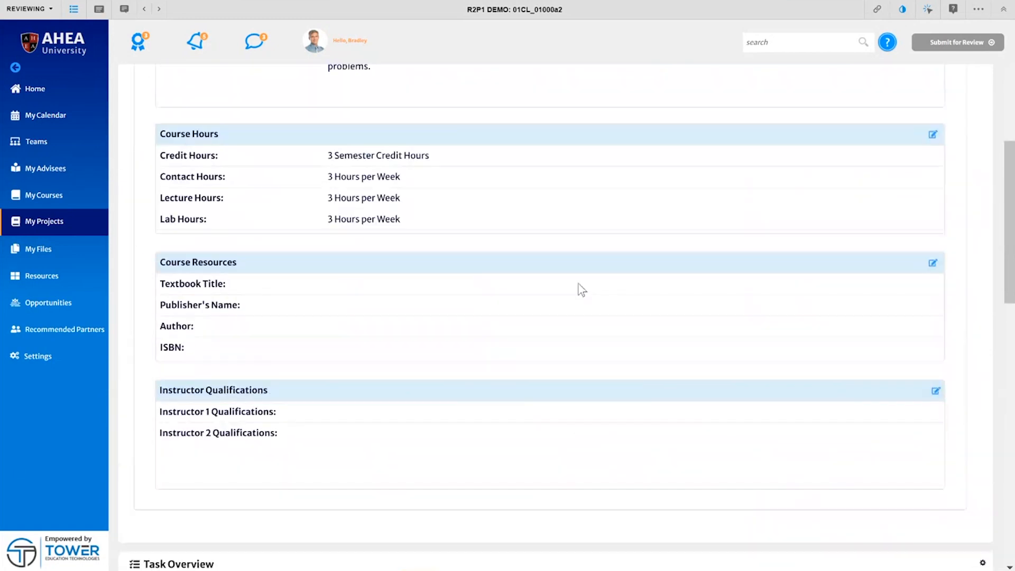
pyautogui.click(934, 268)
pyautogui.click(938, 398)
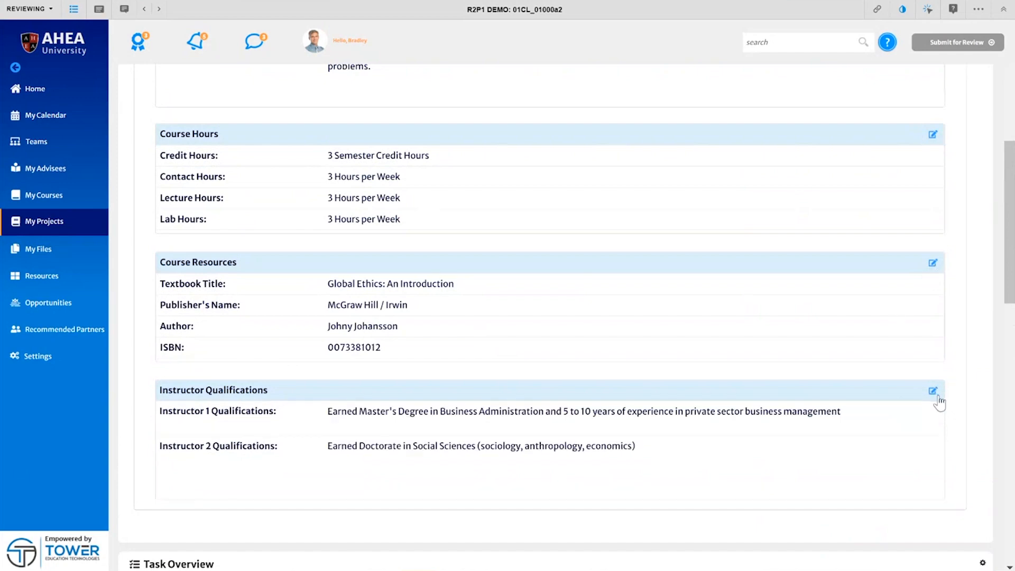
# Set the status of all five Course Information tasks to Completed, from Refine Course Identification through Share Book List for Textbook Selection
pyautogui.scroll(-5, 721, 402)
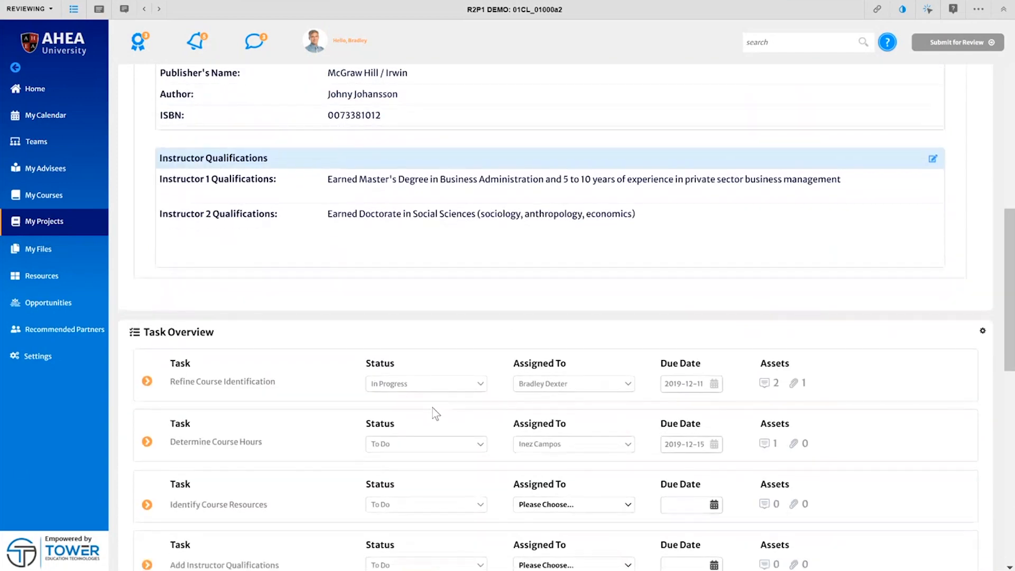
pyautogui.scroll(-3, 432, 408)
pyautogui.click(483, 241)
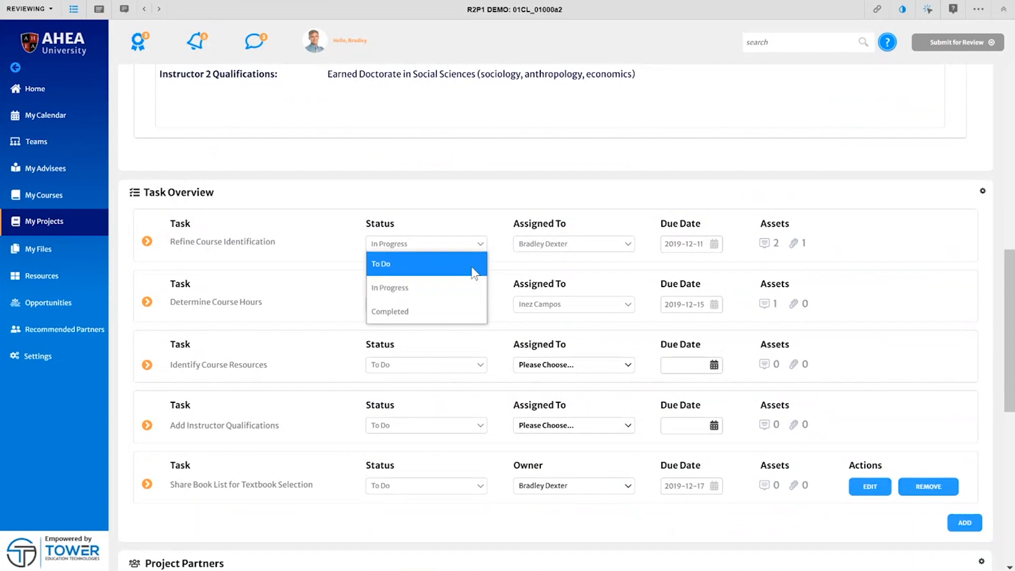
pyautogui.click(458, 311)
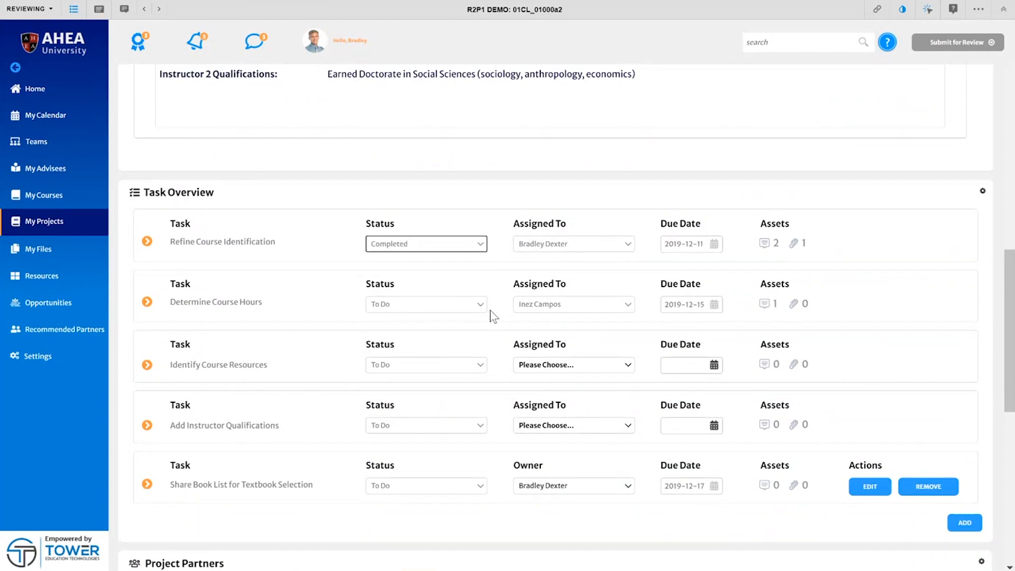
pyautogui.click(483, 306)
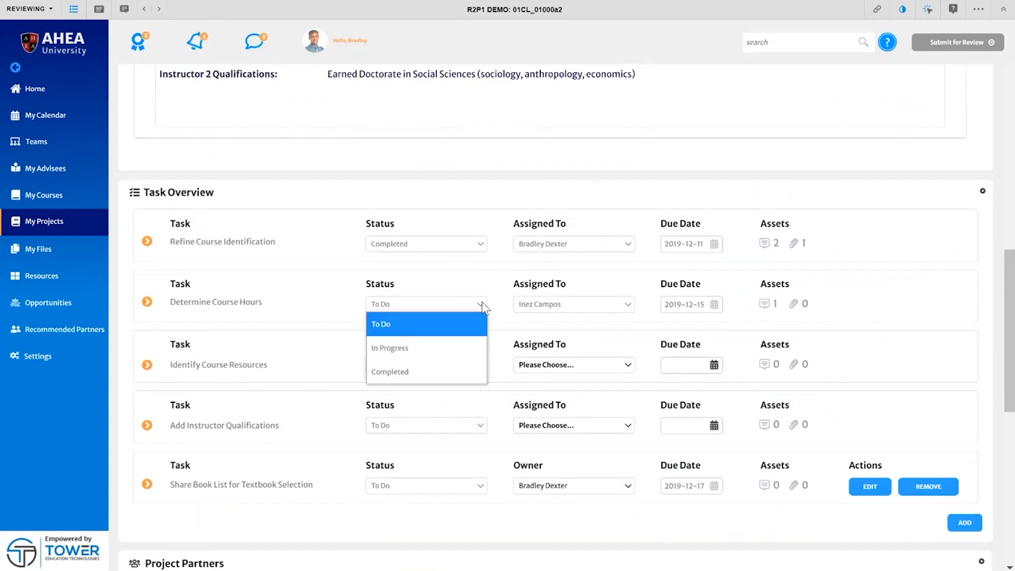
pyautogui.click(468, 372)
pyautogui.click(481, 366)
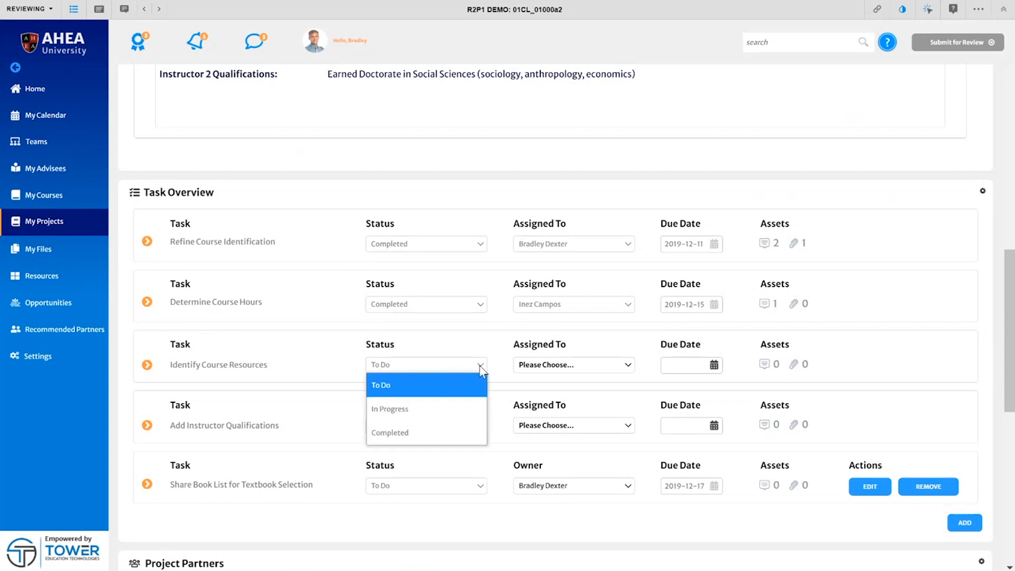
pyautogui.click(460, 434)
pyautogui.click(483, 427)
pyautogui.click(461, 493)
pyautogui.click(482, 487)
pyautogui.click(475, 551)
# Complete the Course Information milestone to move the project on to Course Design
pyautogui.scroll(1, 745, 422)
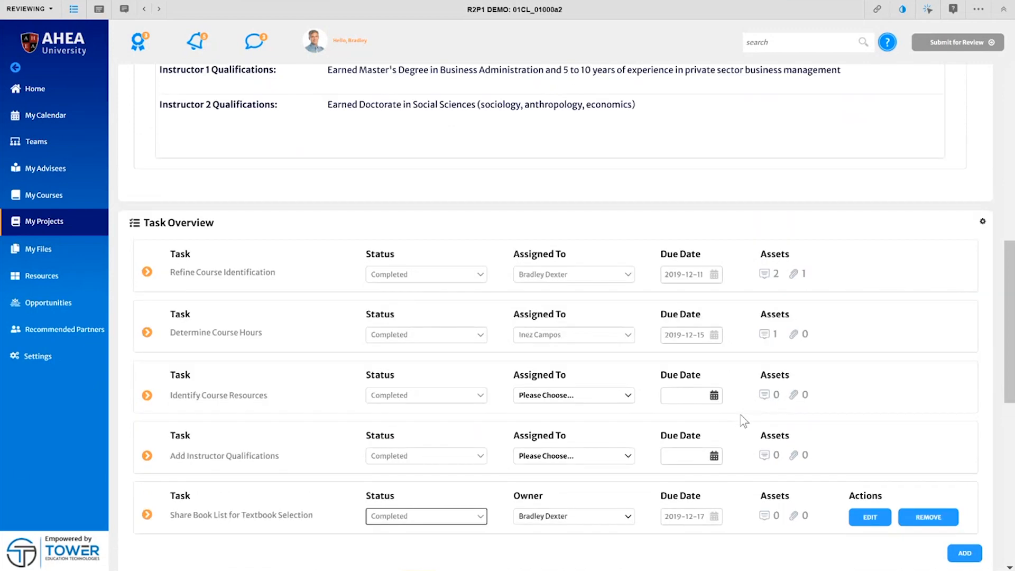
pyautogui.scroll(13, 744, 422)
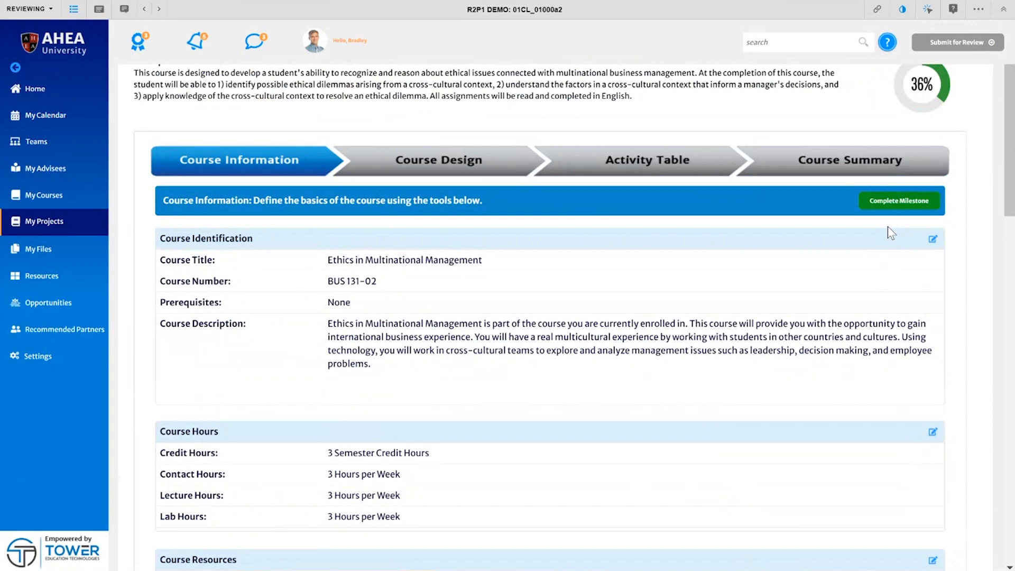
pyautogui.click(899, 201)
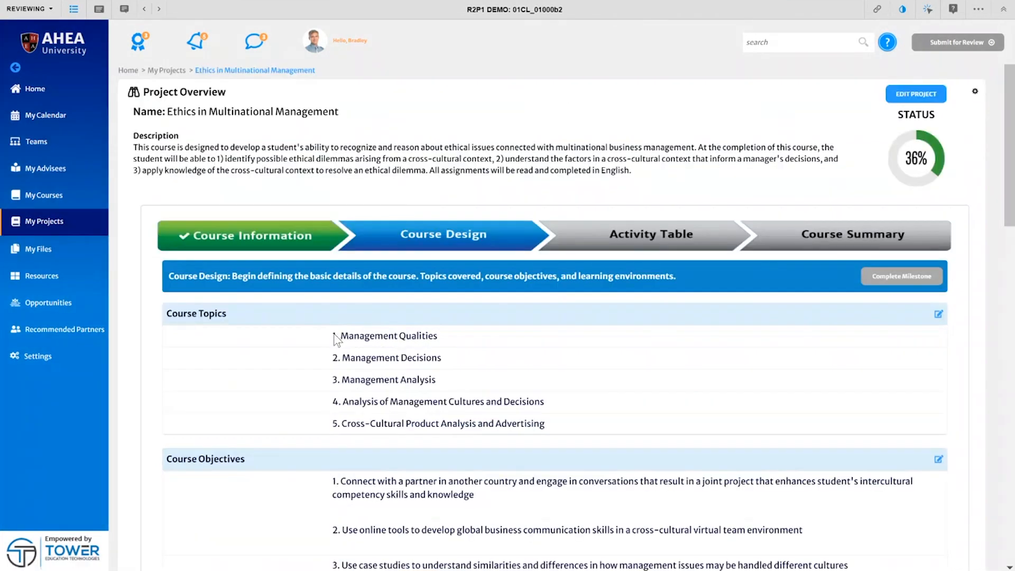
# Set the Review Course Topics, Evaluate Course Objectives and Identify Learning Environments tasks to Completed
pyautogui.scroll(-1, 335, 339)
pyautogui.scroll(-12, 334, 339)
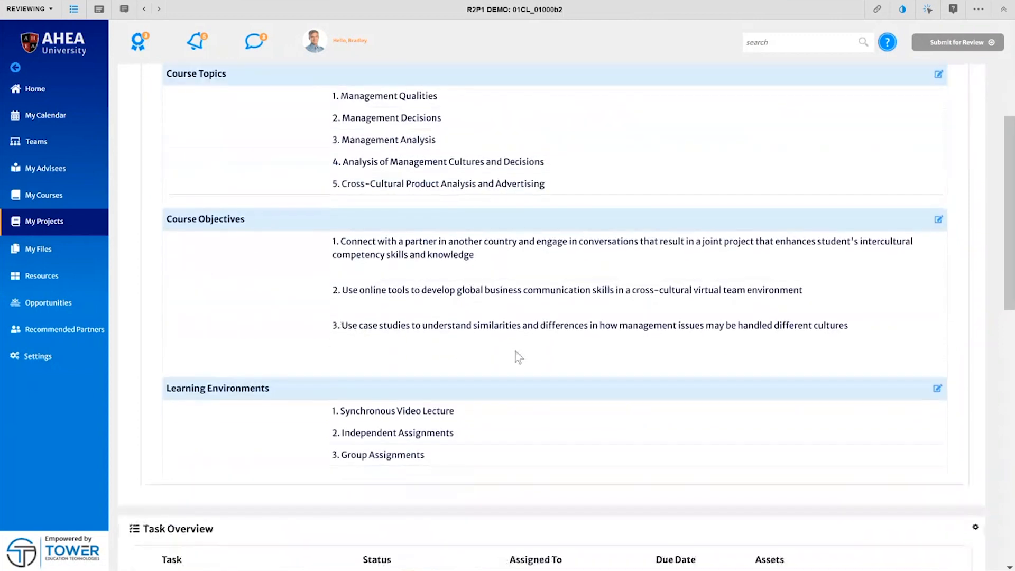
pyautogui.click(477, 226)
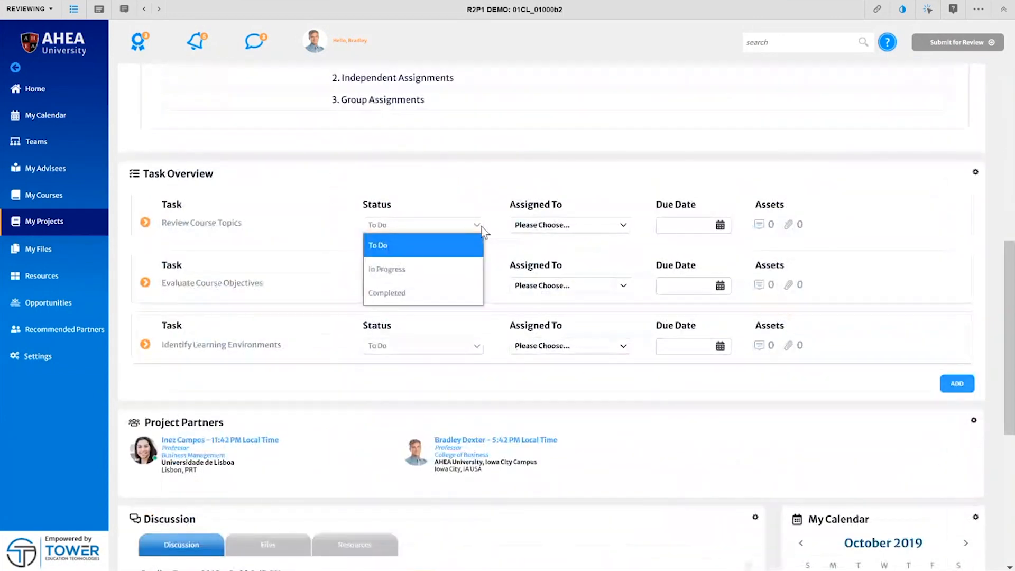
pyautogui.click(473, 294)
pyautogui.click(476, 288)
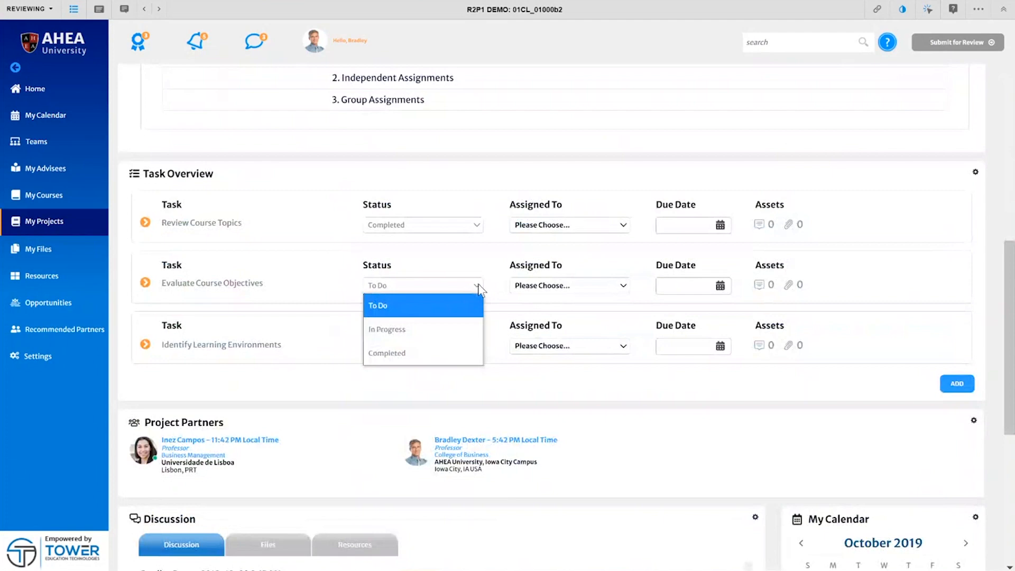
pyautogui.click(459, 351)
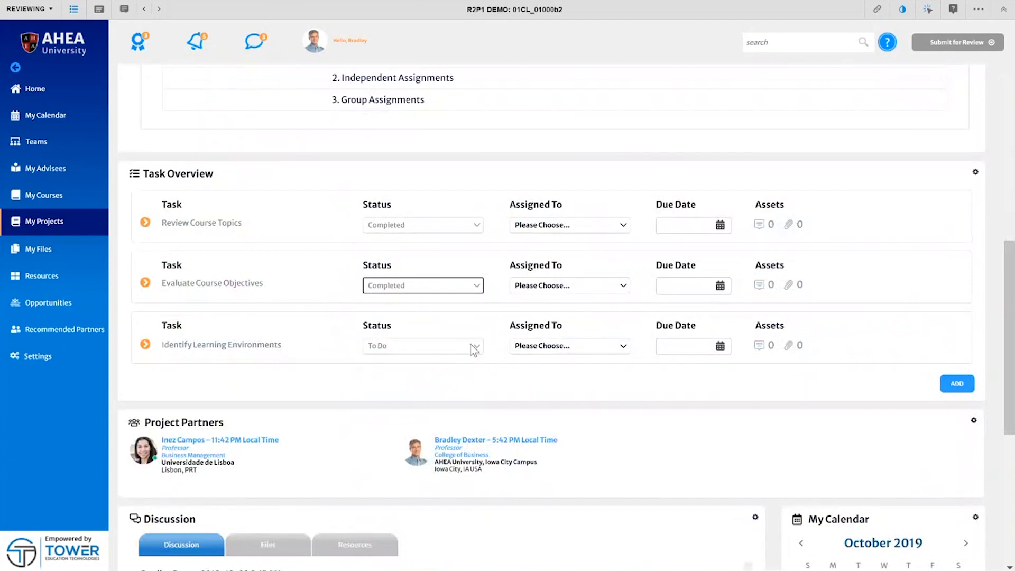
pyautogui.click(474, 350)
pyautogui.click(459, 403)
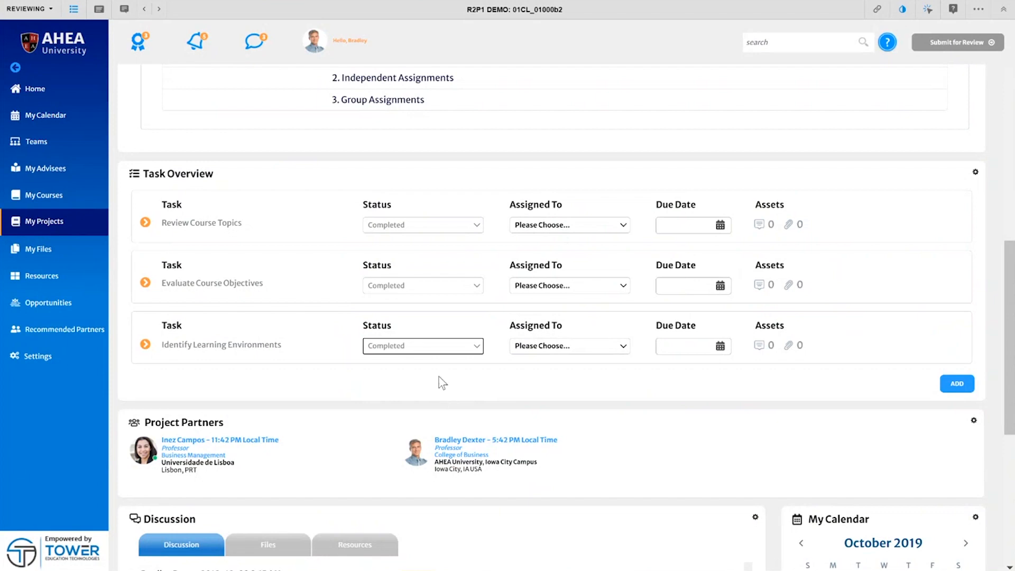
# Look through the project's discussion and its Course Resources, Course Materials and Assessment Design files, and return to the discussion
pyautogui.scroll(-7, 439, 376)
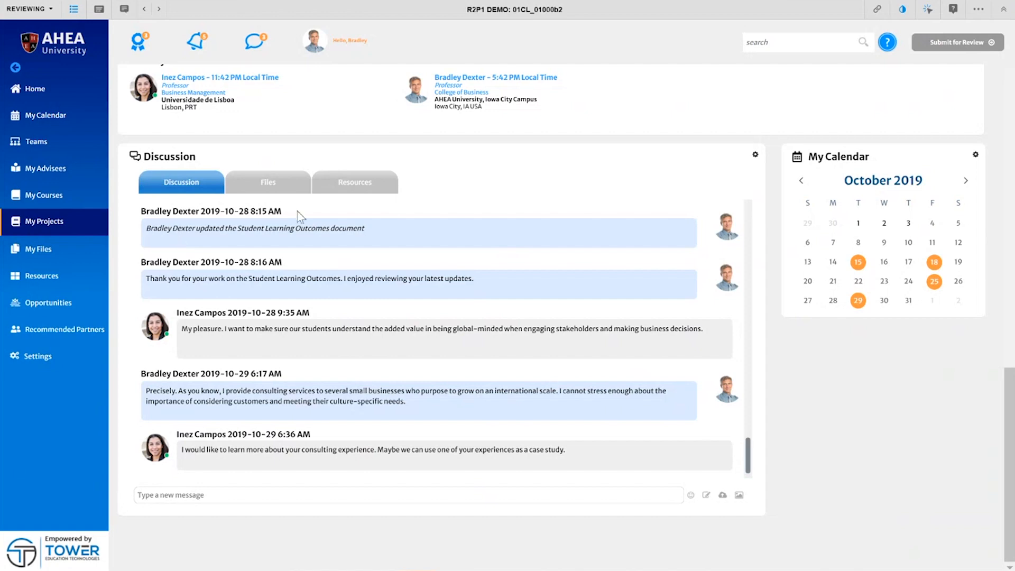
pyautogui.click(280, 190)
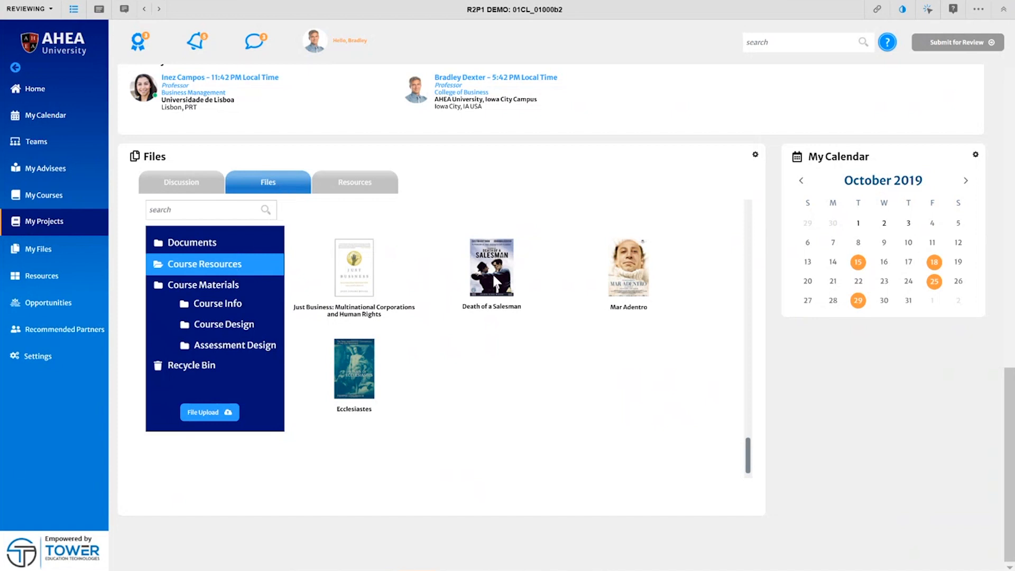
pyautogui.click(219, 285)
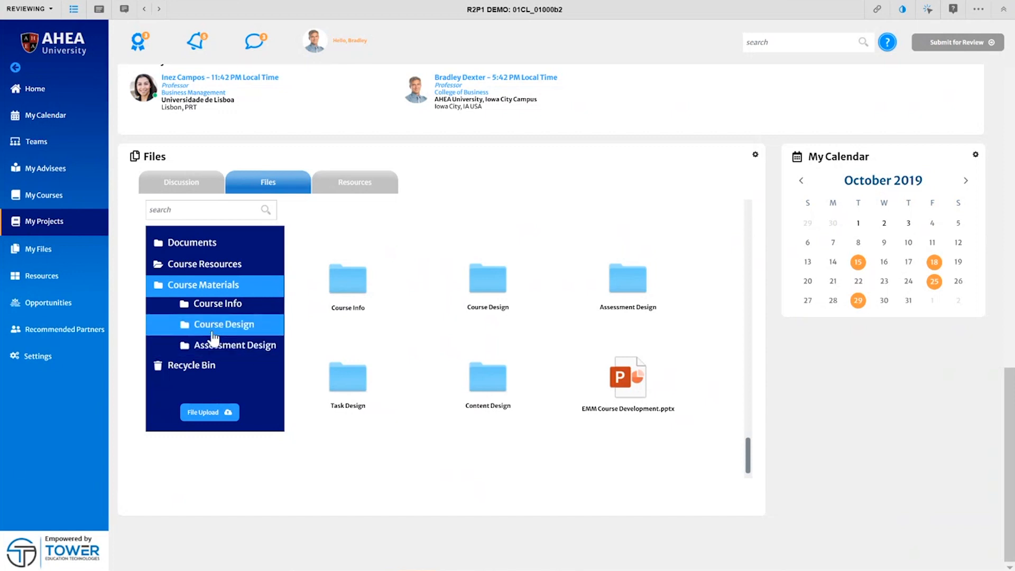
pyautogui.click(219, 349)
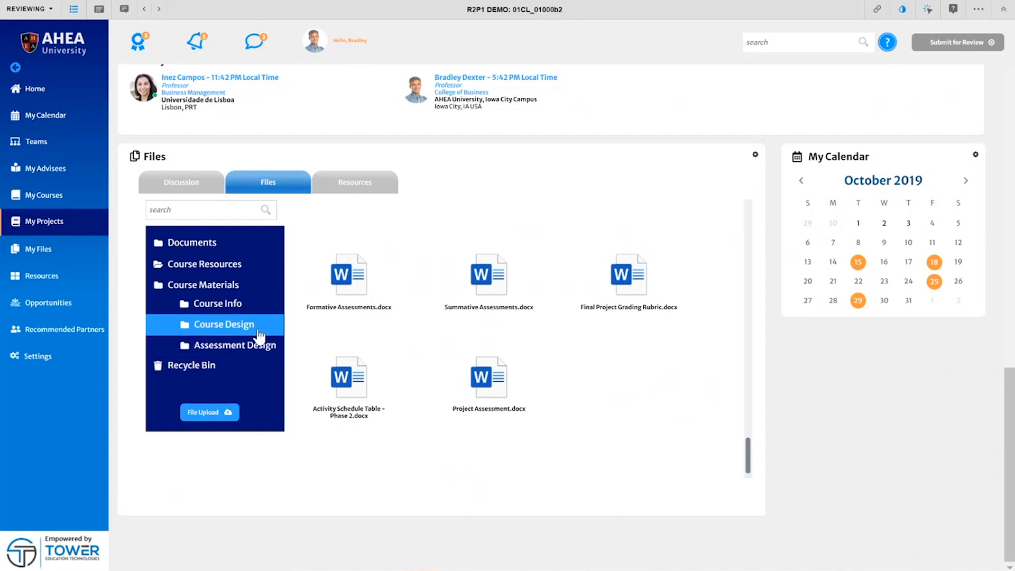
pyautogui.click(188, 186)
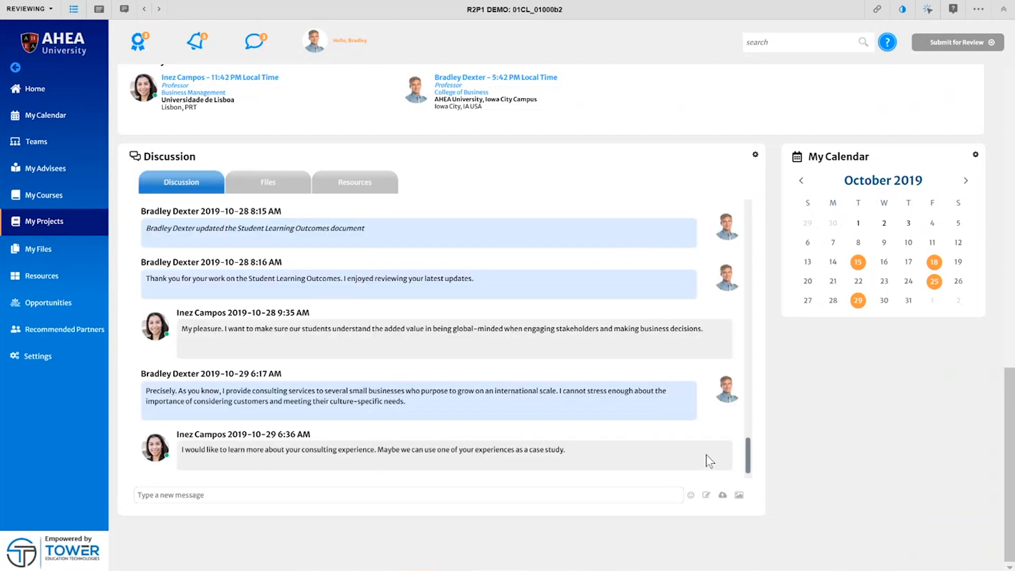
# Complete the Course Design milestone to move the project on to the Activity Table
pyautogui.scroll(12, 711, 461)
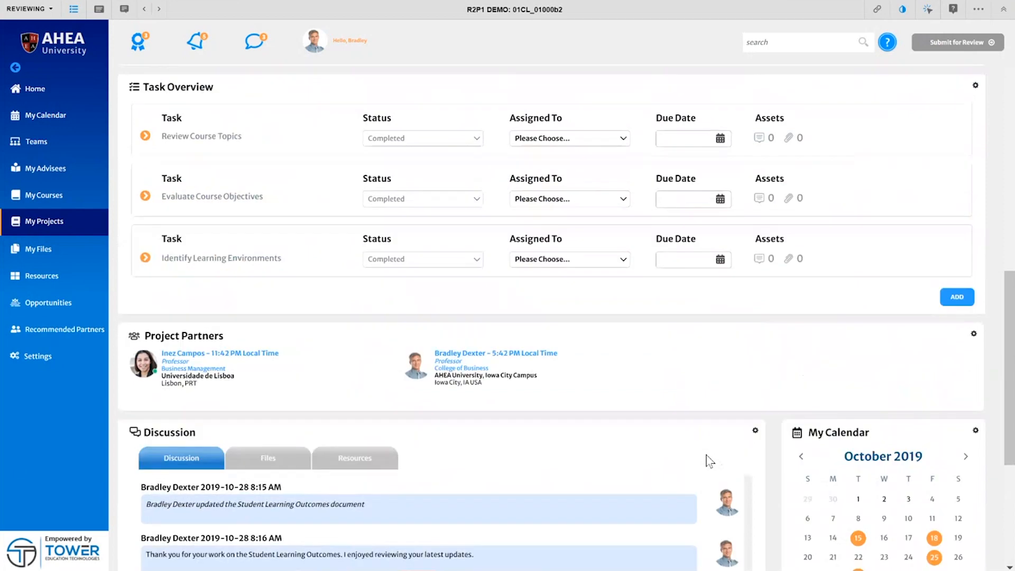
pyautogui.scroll(5, 710, 461)
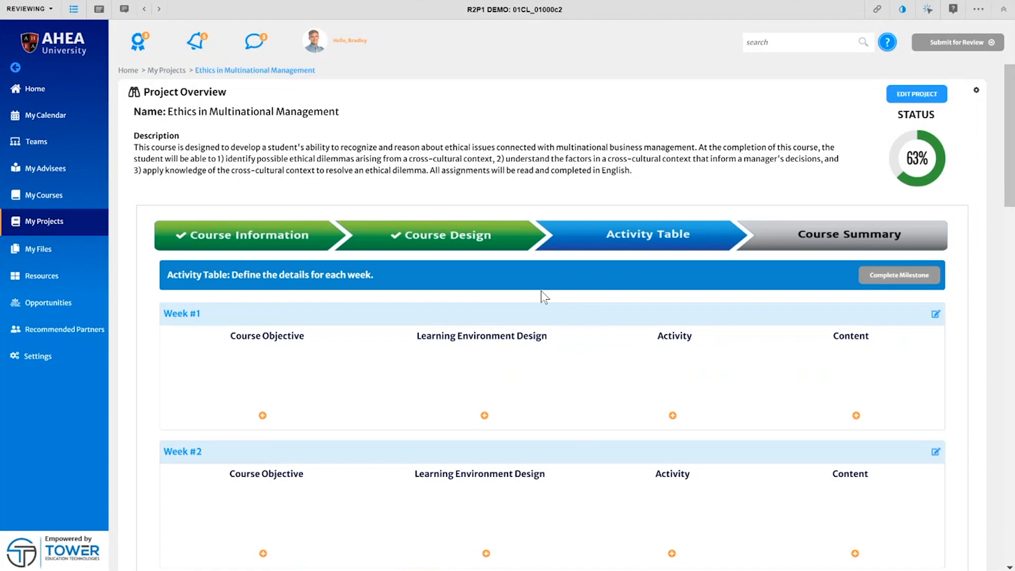
# Save Week 1 of the Activity Table with the objective about connecting with a partner abroad, plus Synchronous Video Lecture and Independent Assignments
pyautogui.click(936, 314)
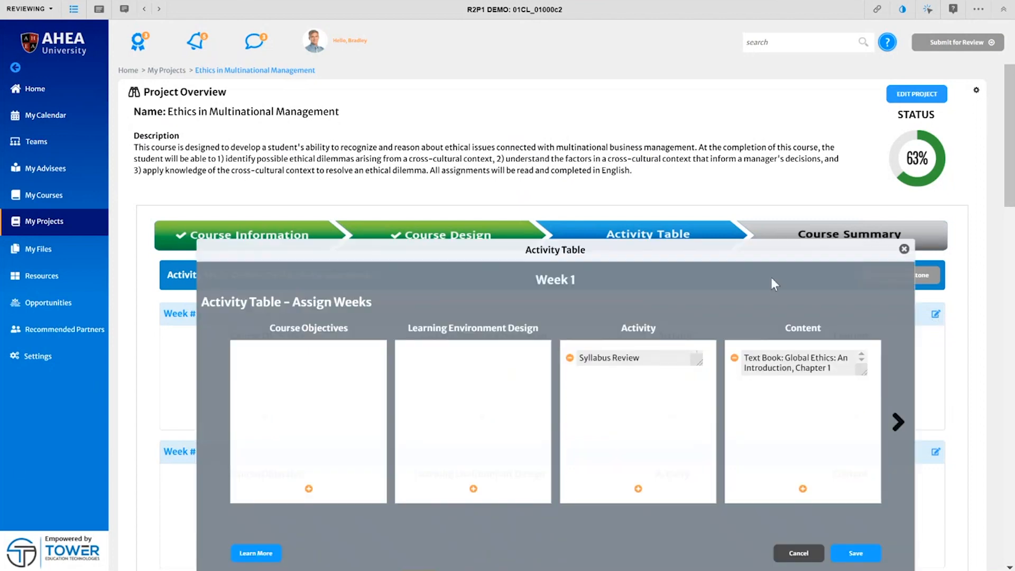
pyautogui.scroll(-3, 763, 272)
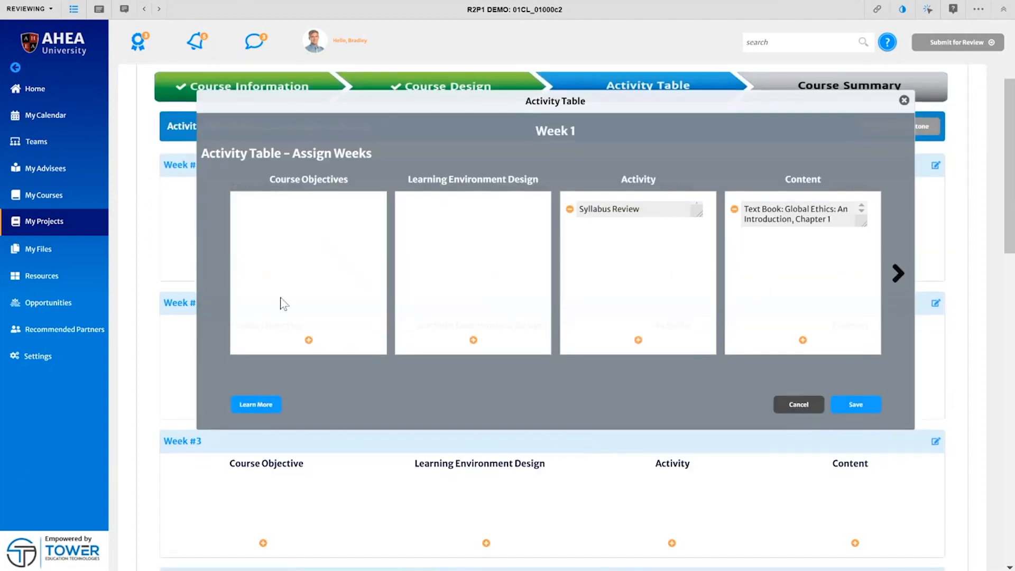
pyautogui.click(309, 340)
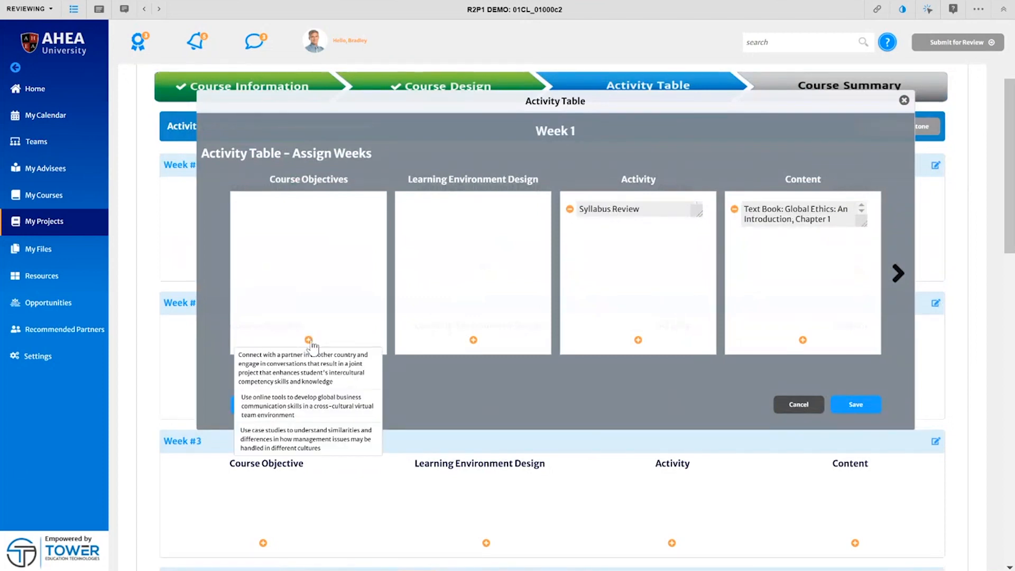
pyautogui.click(475, 347)
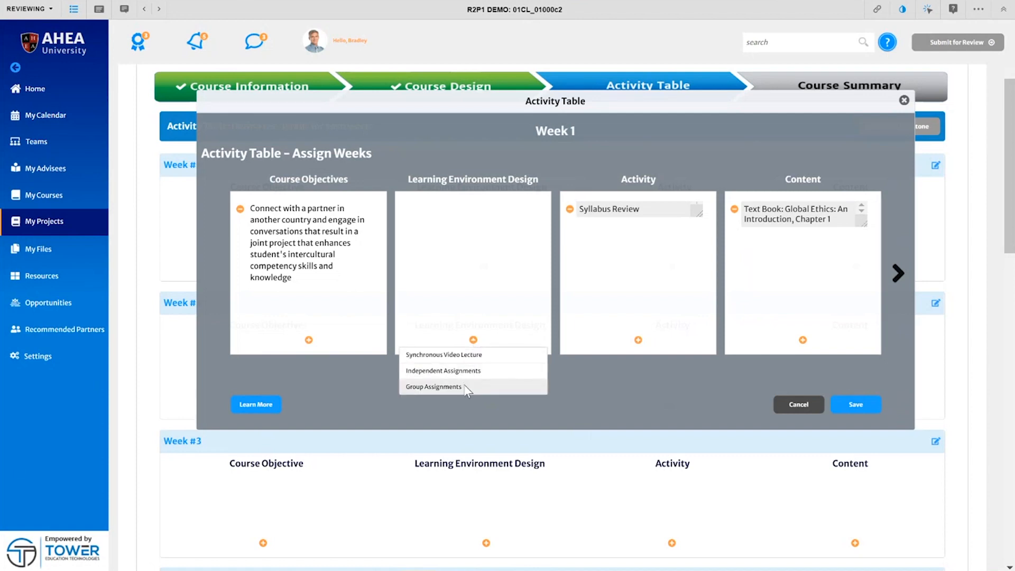
pyautogui.click(465, 373)
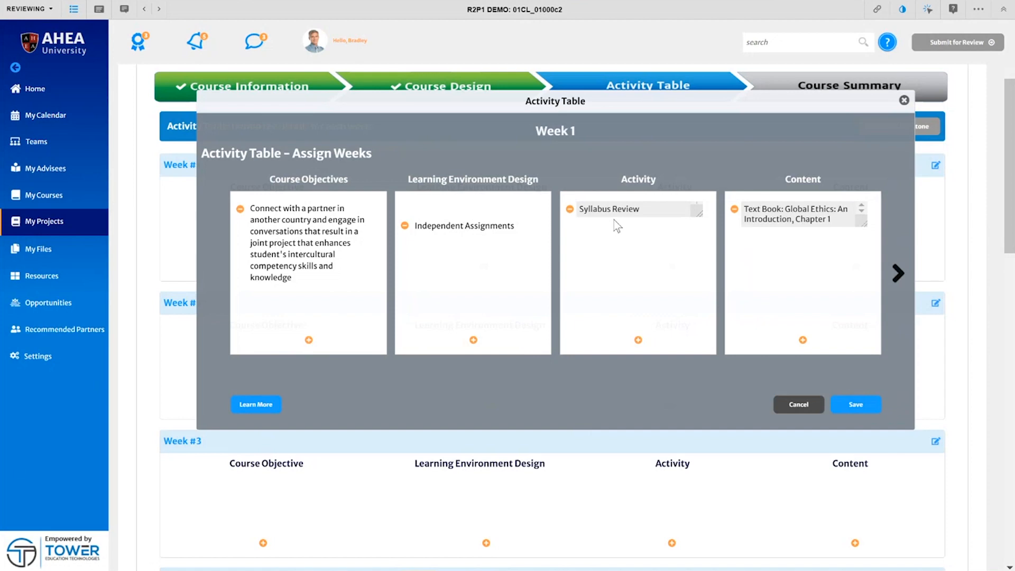
pyautogui.click(845, 405)
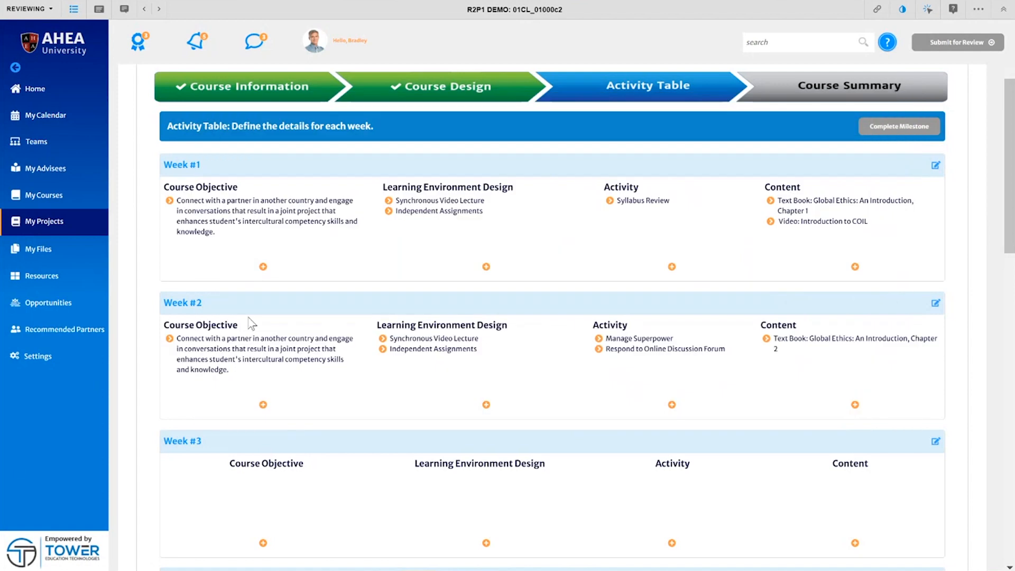
# Fill in Weeks 3 and 4 with the online tools objective, Synchronous Video Lecture, Discussion Forum, their activities and Global Marketing Chapters 3 and 4
pyautogui.scroll(-5, 251, 324)
pyautogui.click(939, 295)
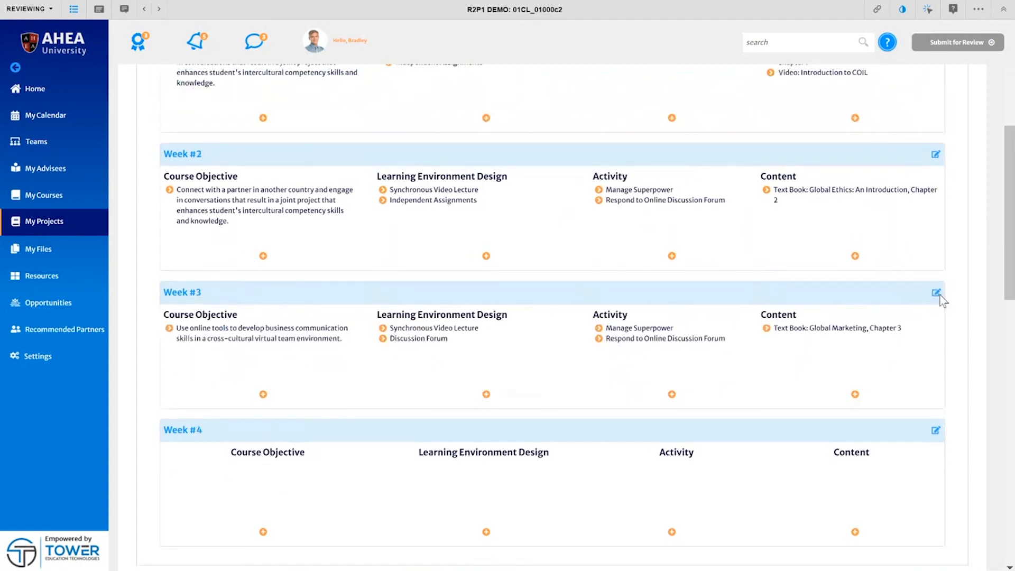
pyautogui.scroll(-1, 938, 320)
pyautogui.scroll(-5, 938, 320)
pyautogui.click(935, 283)
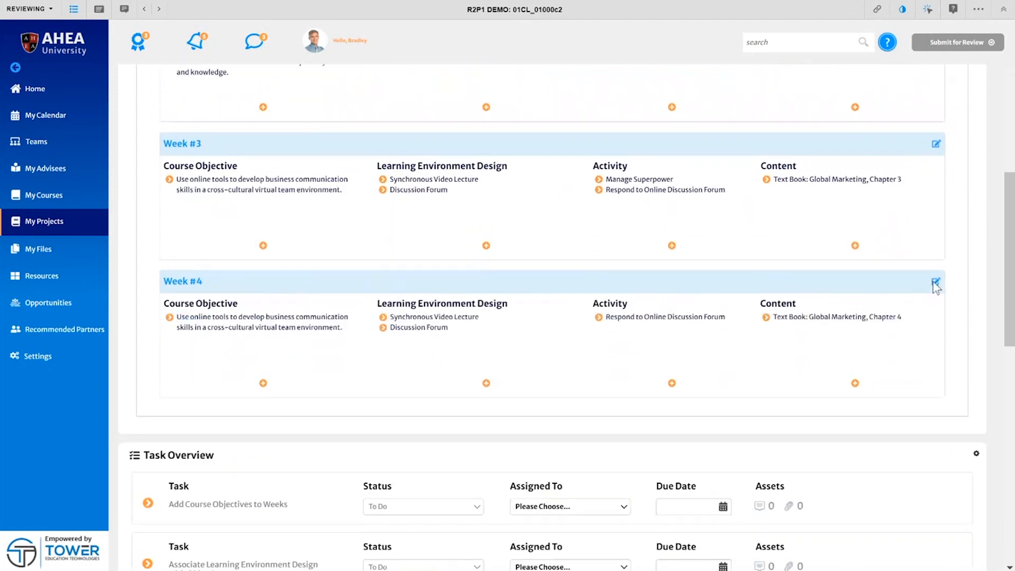
# Set the tasks for adding course objectives to weeks and associating learning environment design with objectives to Completed
pyautogui.scroll(-5, 475, 299)
pyautogui.scroll(-4, 472, 294)
pyautogui.click(481, 283)
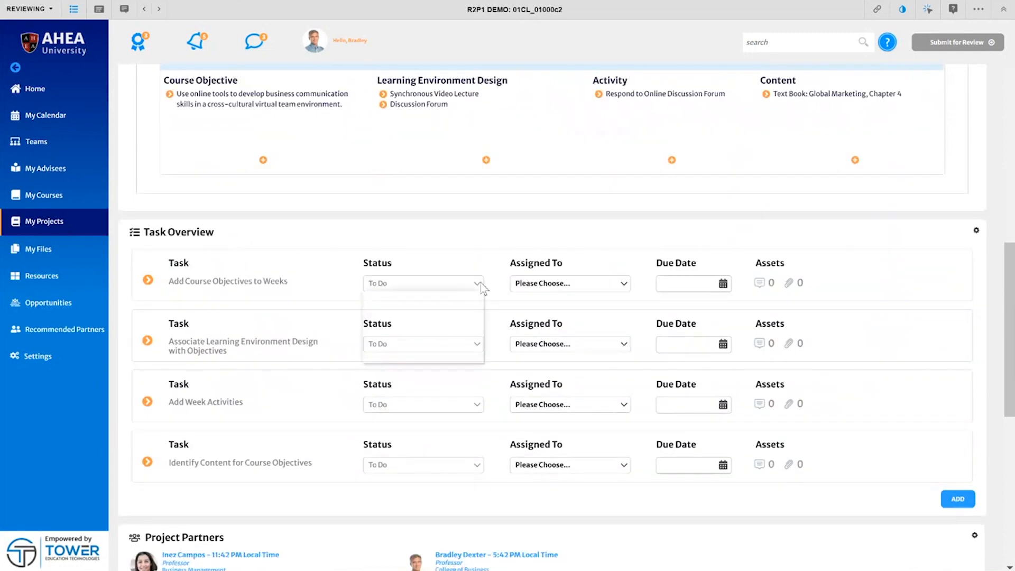
pyautogui.click(462, 350)
pyautogui.click(476, 345)
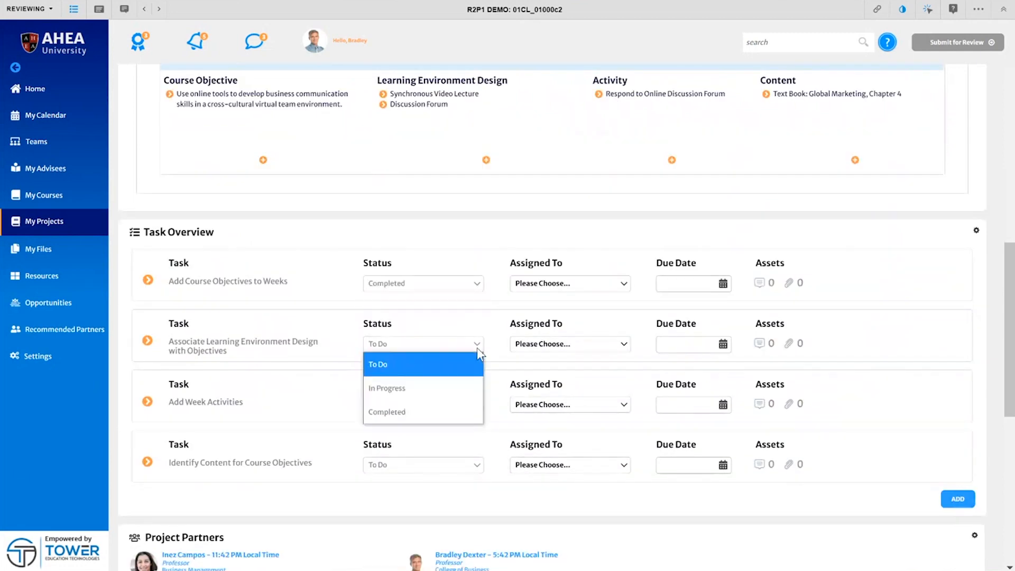
pyautogui.click(451, 426)
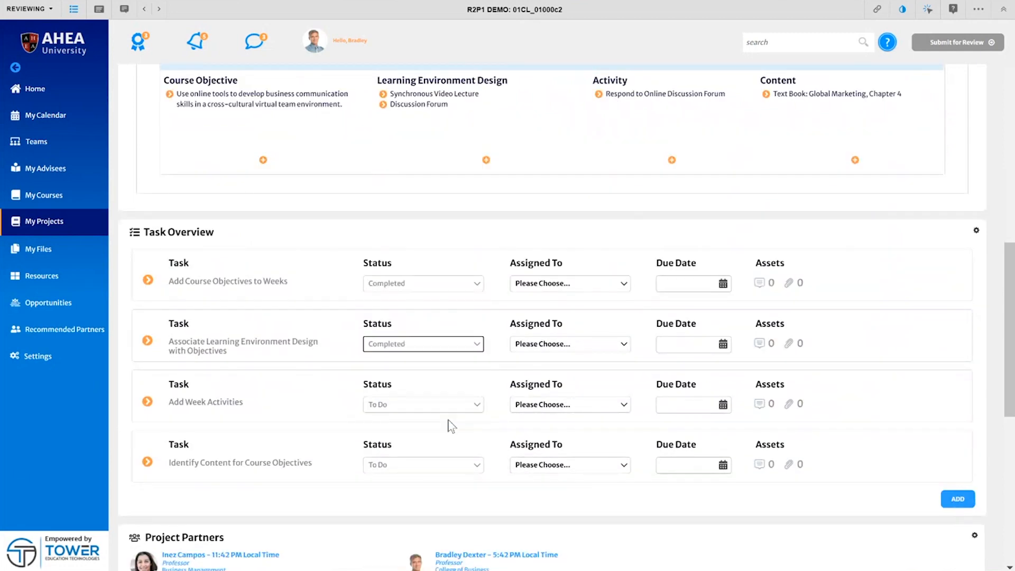
# Set the Add Week Activities and Identify Content for Course Objectives tasks to Completed
pyautogui.click(625, 284)
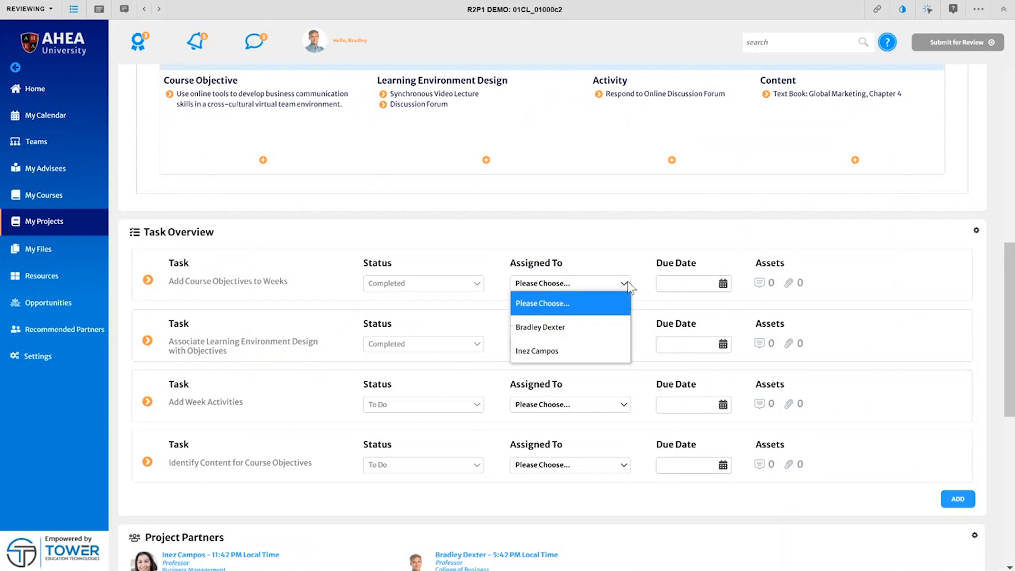
pyautogui.click(629, 286)
pyautogui.click(476, 407)
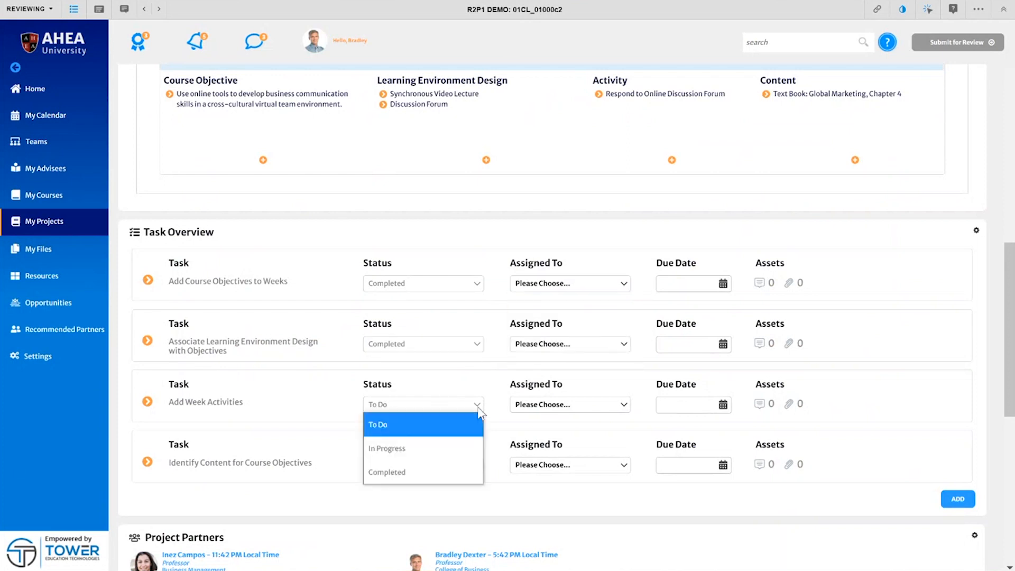
pyautogui.click(465, 471)
pyautogui.click(477, 467)
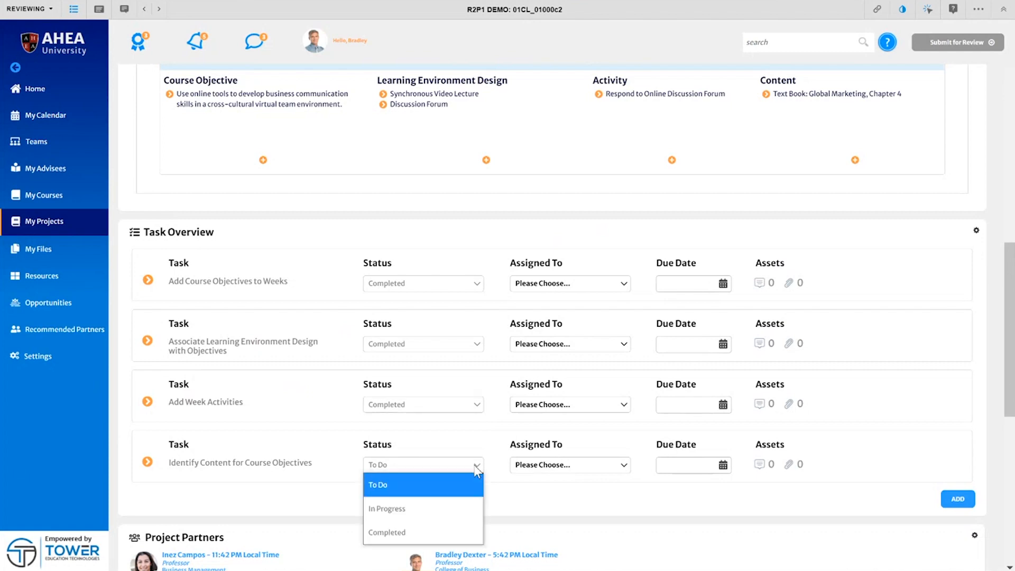
pyautogui.click(445, 532)
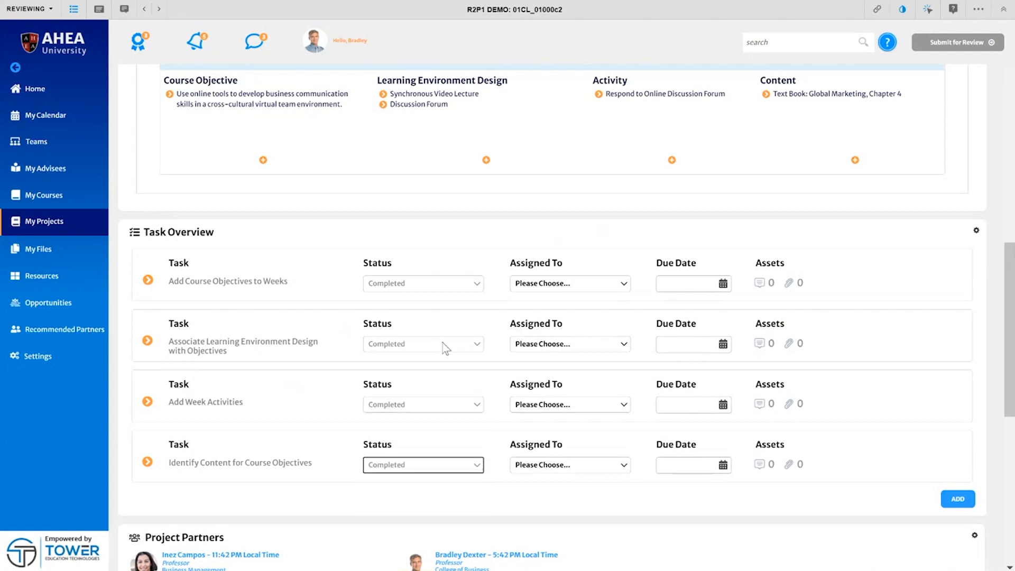
# Check the project's partners and discussion, and complete the Activity Table milestone to move on to the Course Summary
pyautogui.scroll(-3, 445, 349)
pyautogui.scroll(-7, 446, 349)
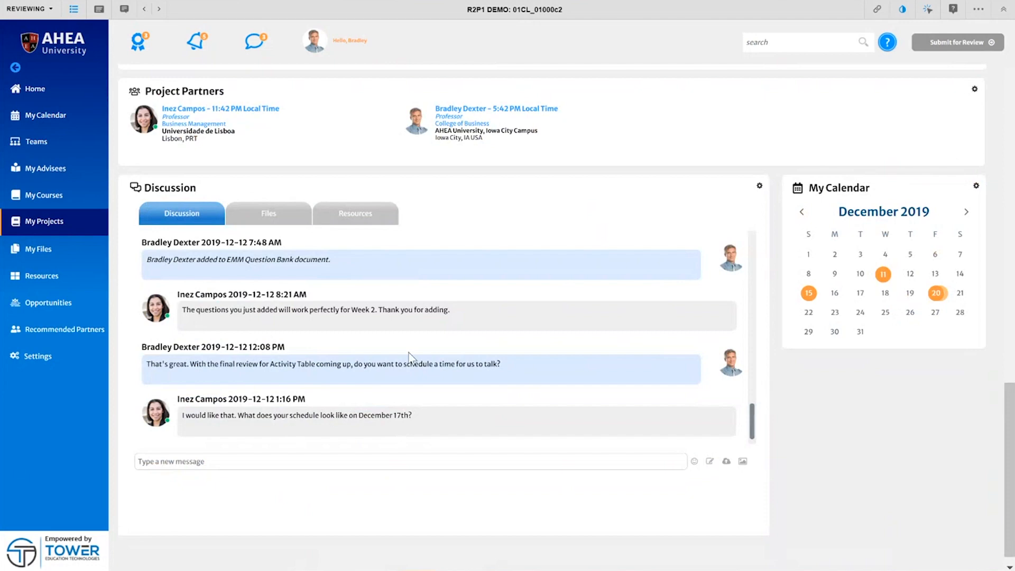
pyautogui.scroll(15, 390, 387)
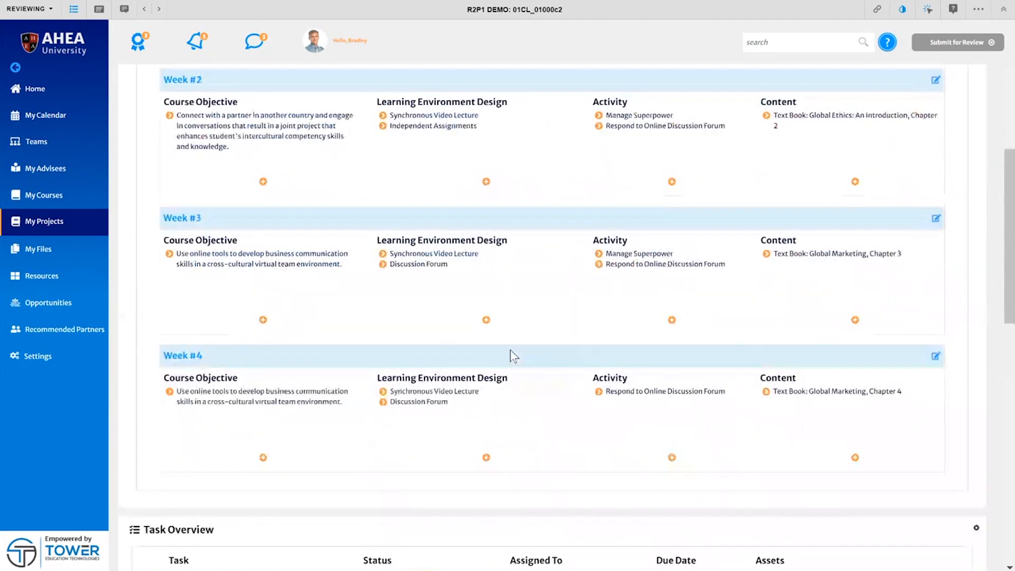
pyautogui.scroll(6, 752, 232)
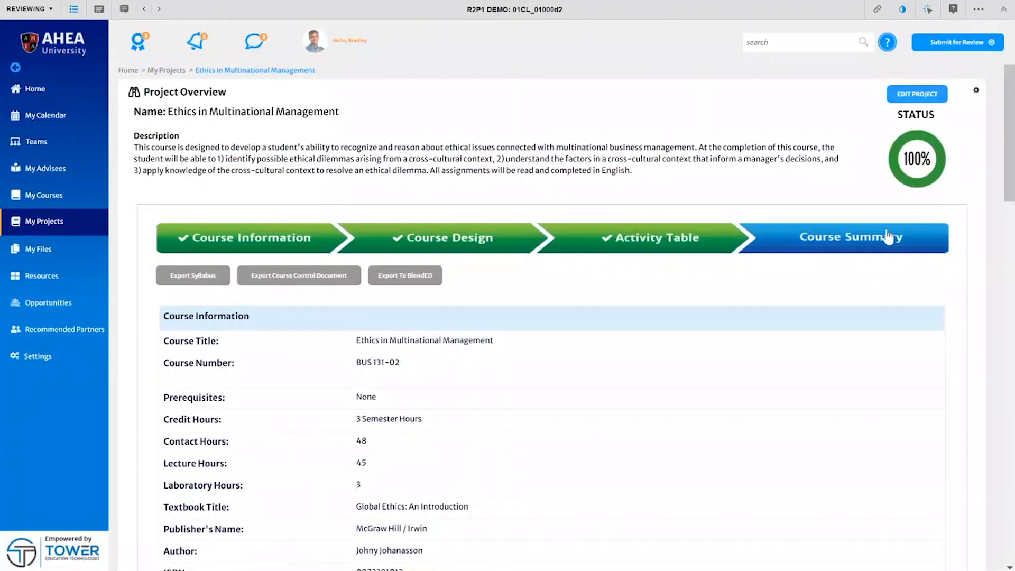
# Review the course information through to the learning environments and complete the Course Summary milestone
pyautogui.scroll(-4, 889, 238)
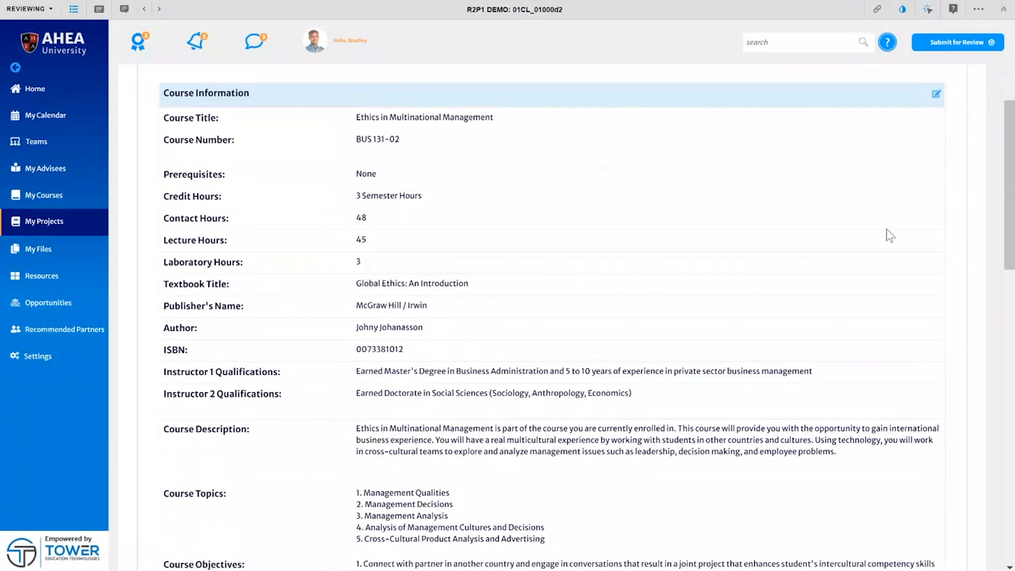
pyautogui.scroll(-2, 889, 232)
pyautogui.scroll(-3, 887, 235)
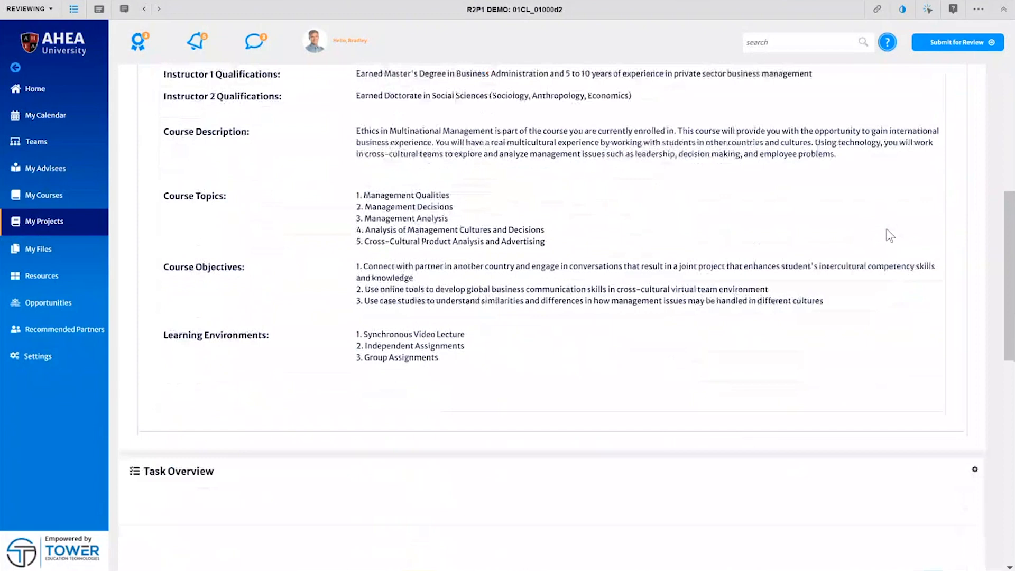
pyautogui.scroll(1, 1010, 233)
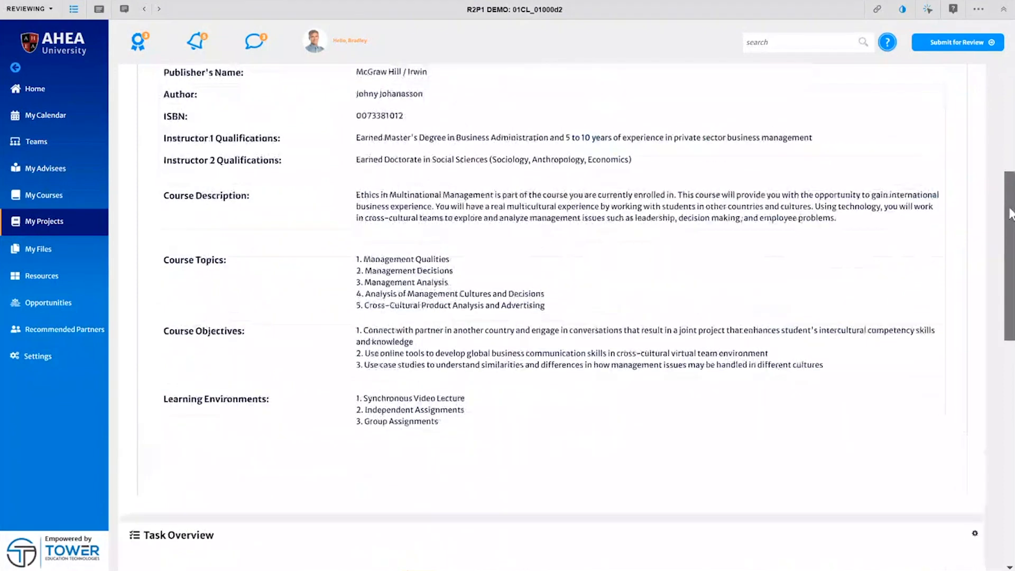
pyautogui.scroll(6, 1010, 214)
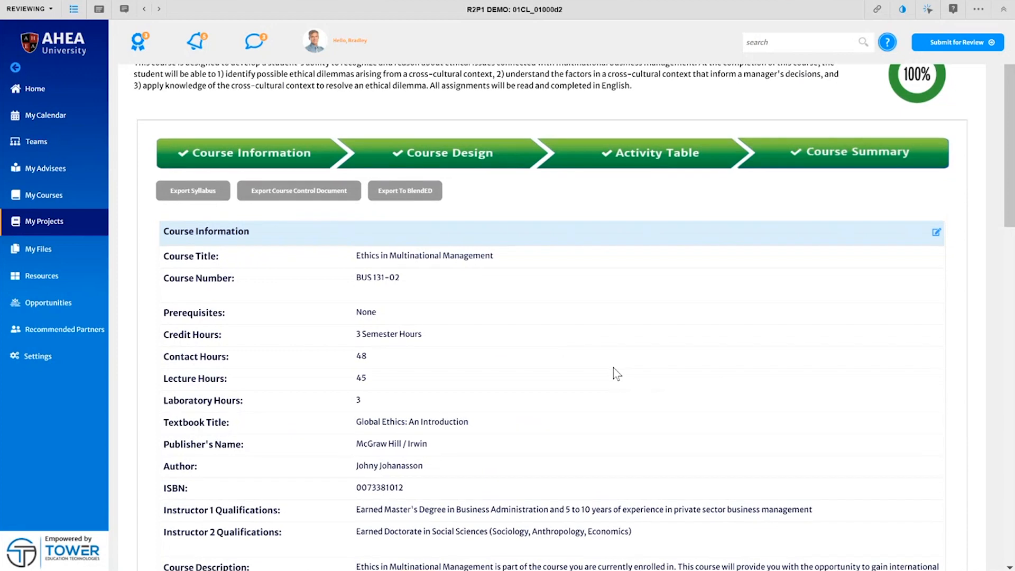
# Look over the course summary once more and submit the Ethics in Multinational Management project for review
pyautogui.scroll(-3, 618, 374)
pyautogui.scroll(-7, 615, 373)
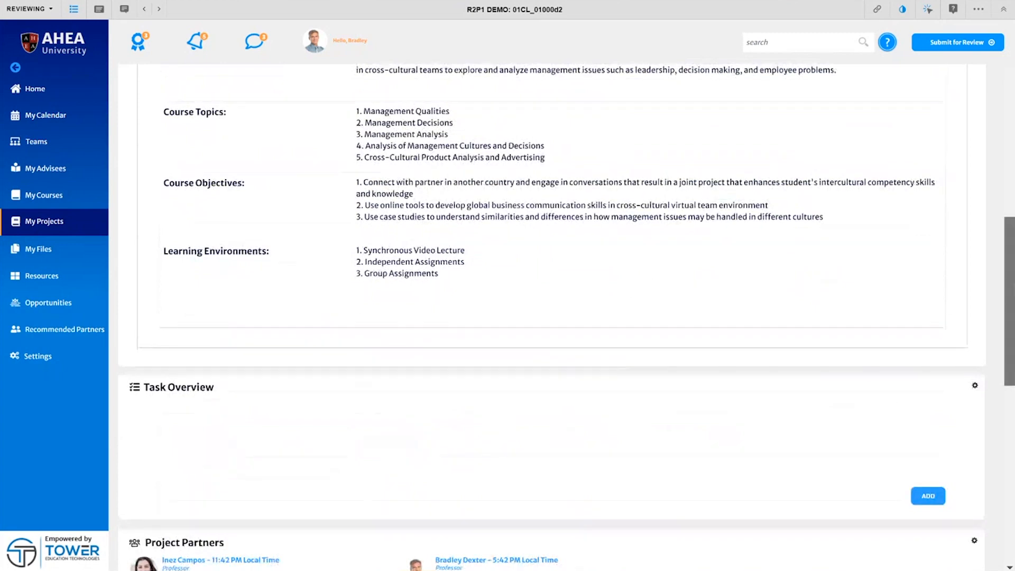
pyautogui.scroll(2, 552, 317)
pyautogui.scroll(10, 552, 318)
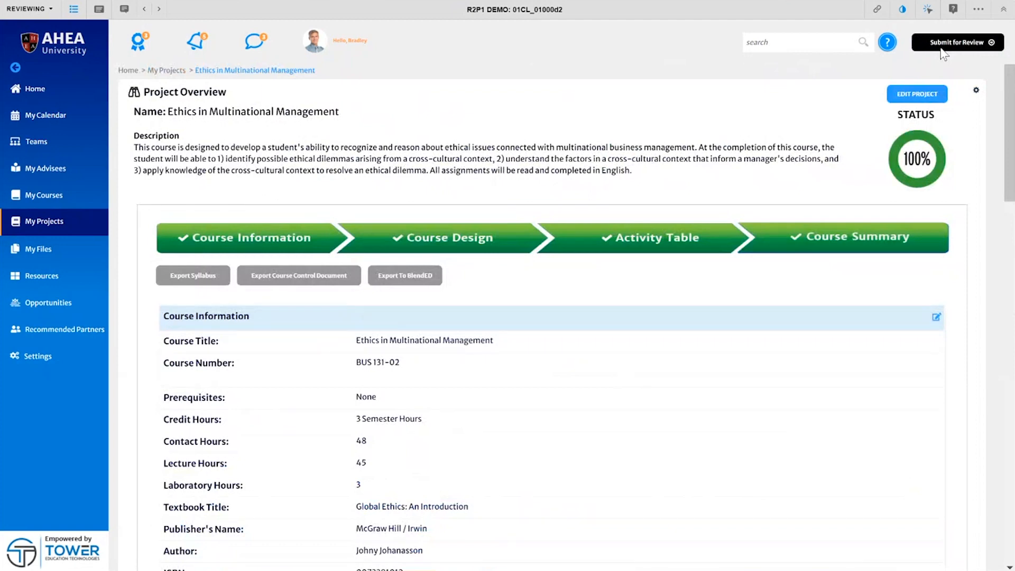
pyautogui.click(941, 48)
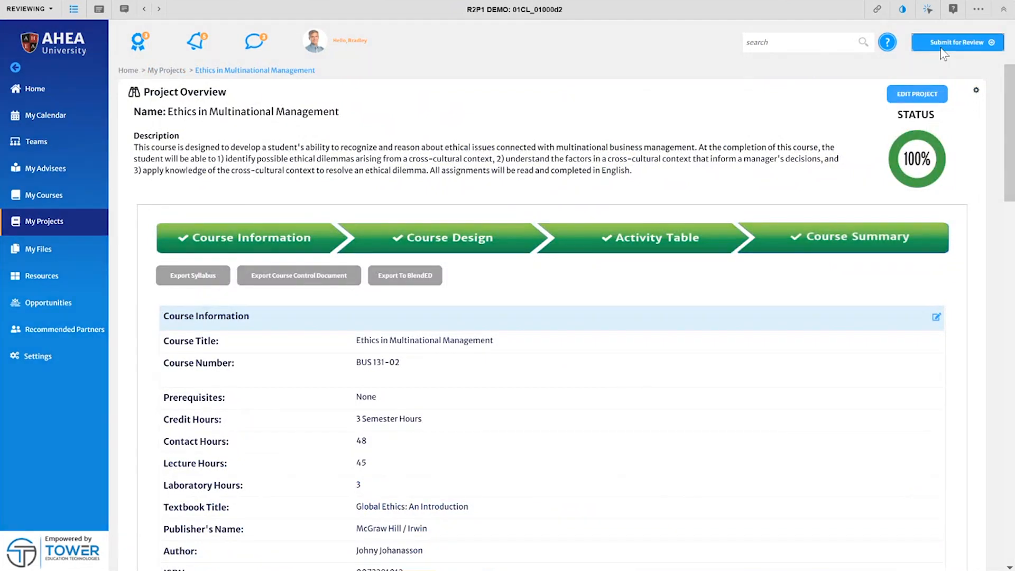